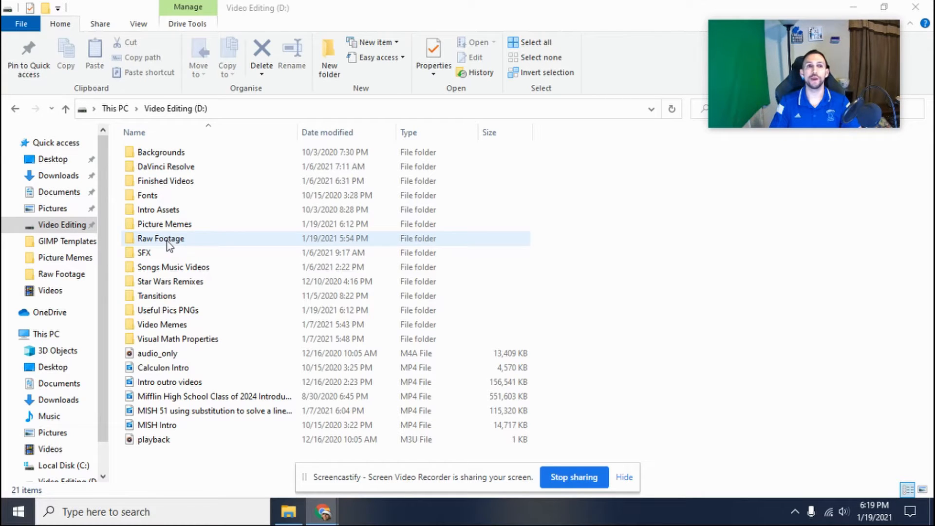
Step: Open the "1 Creating a YouTube" video from the Raw Footage folder in Photos and hide the screen-sharing notice
double_click(168, 239)
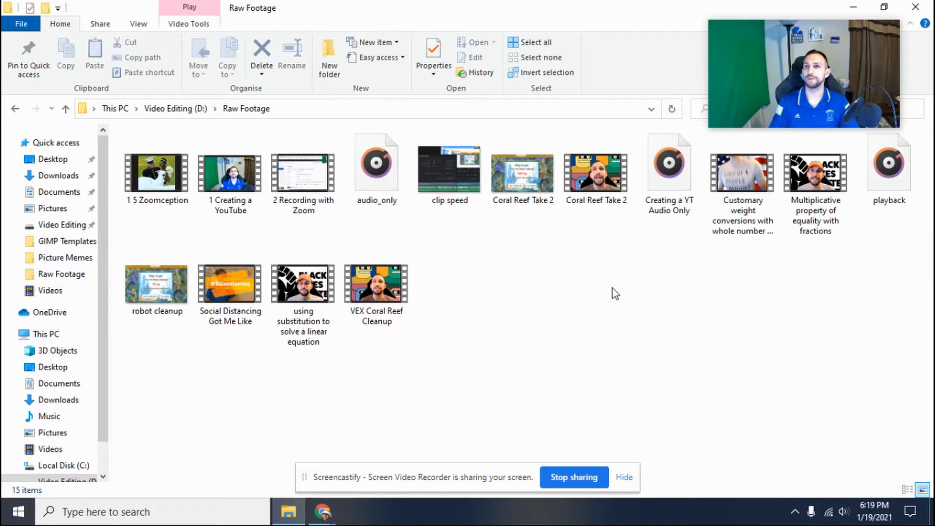
right_click(237, 184)
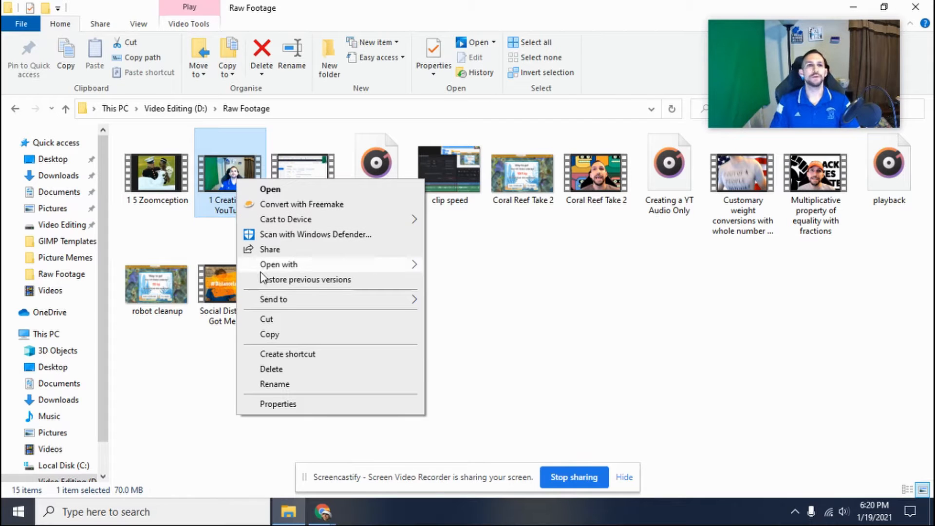
mouse_move(266, 265)
left_click(458, 296)
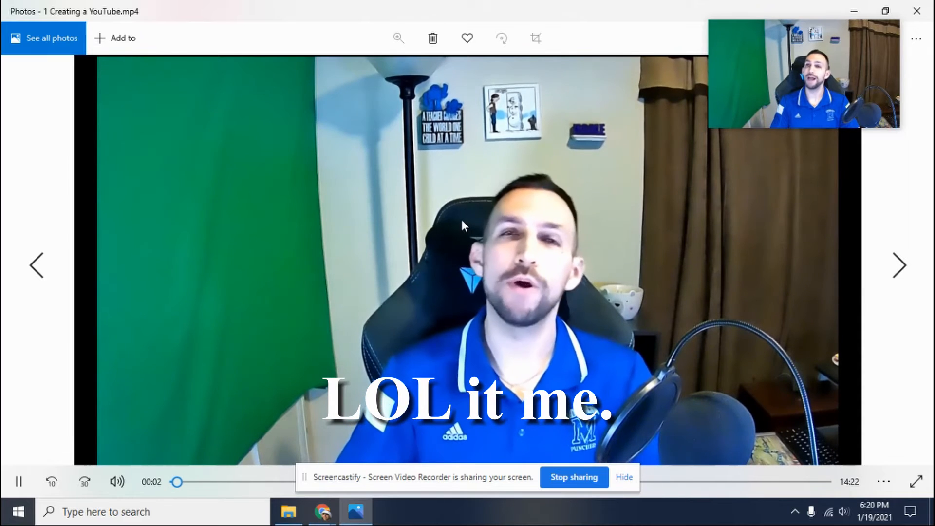
left_click(624, 477)
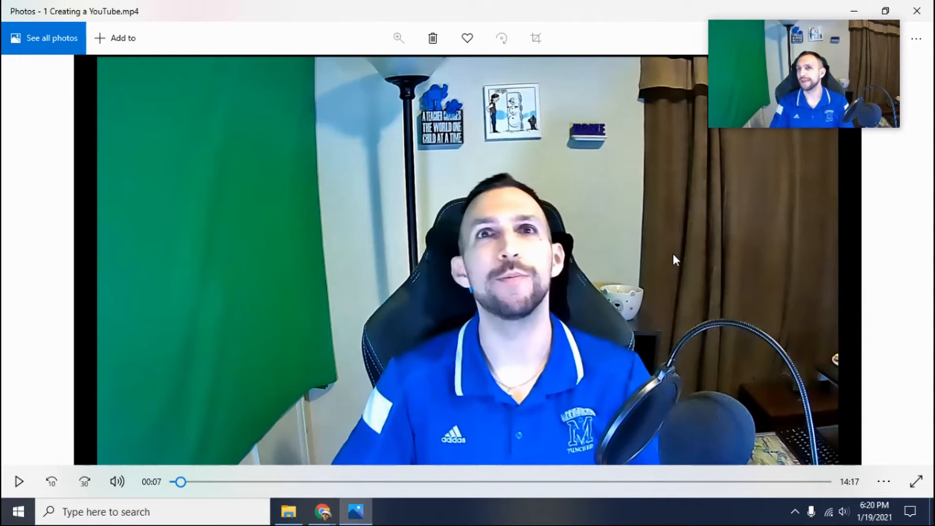
Step: Create a new video project from the open clip and name it "1 Creating a YouTube Photos"
mouse_move(898, 91)
left_click_drag(803, 32, 779, 133)
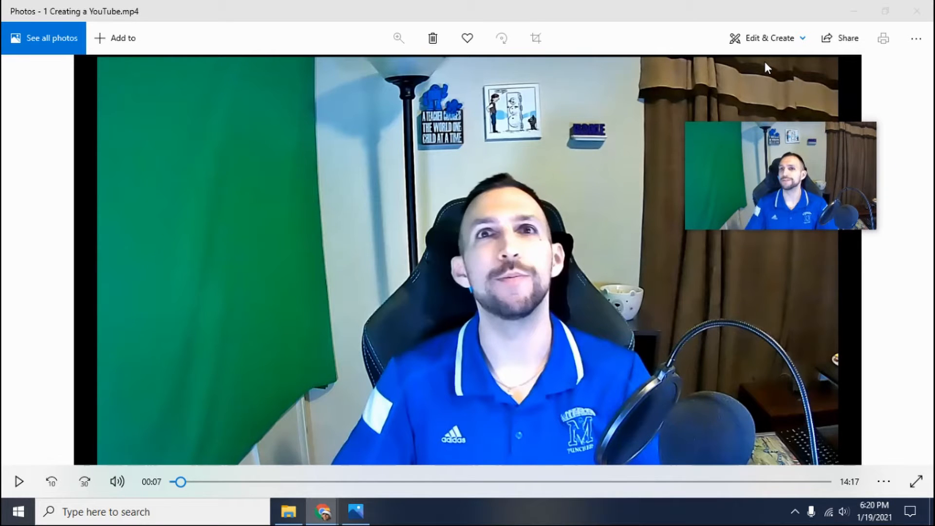
mouse_move(788, 123)
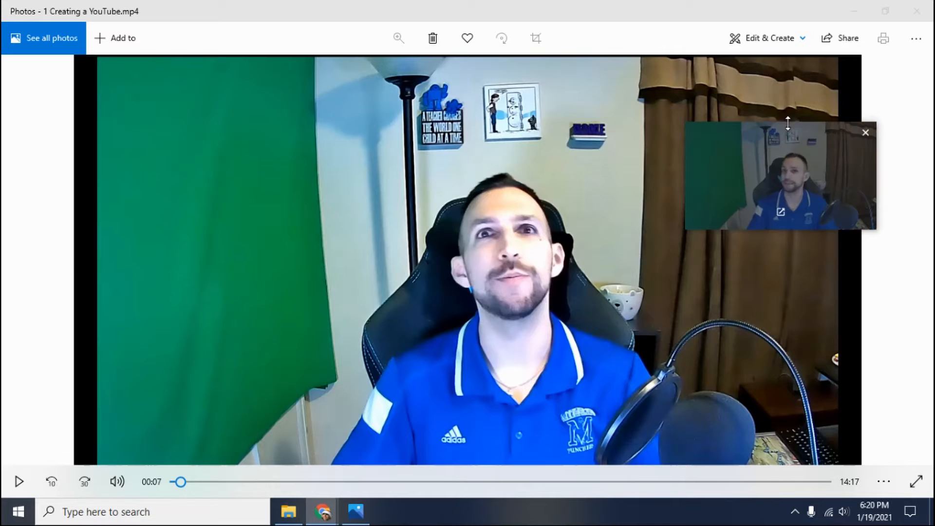
left_click(763, 42)
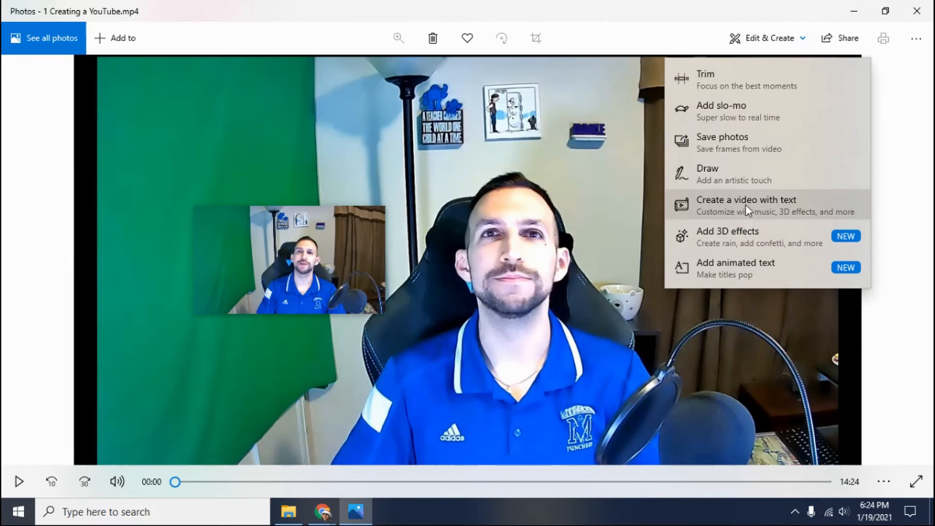
left_click(746, 204)
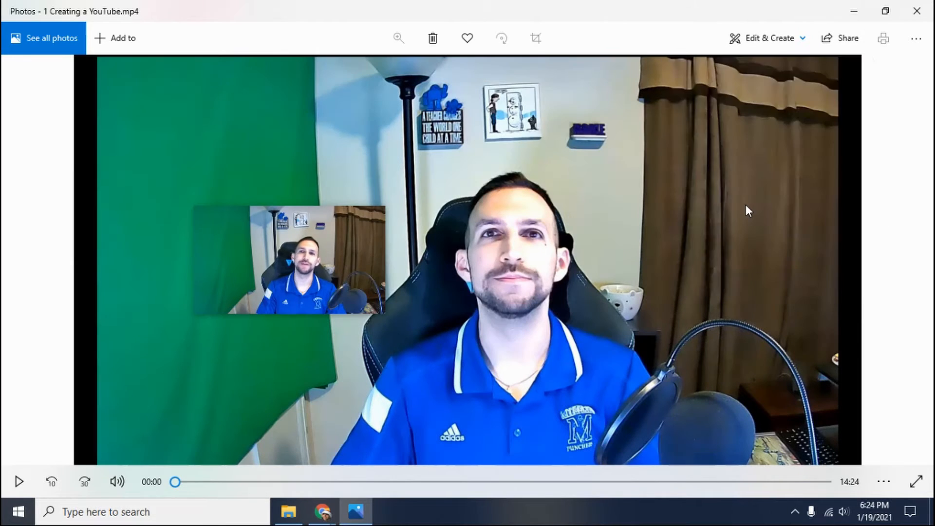
type("1 Creating a ")
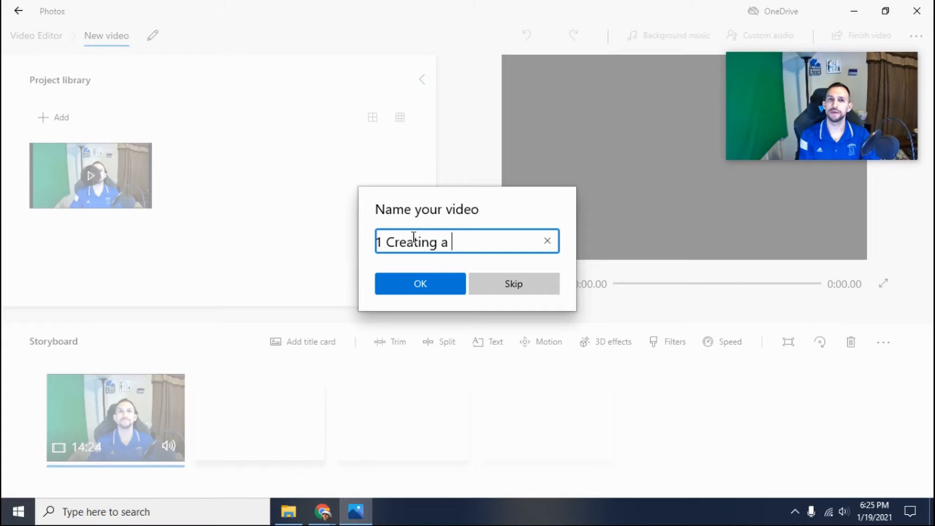
type("YouTube ")
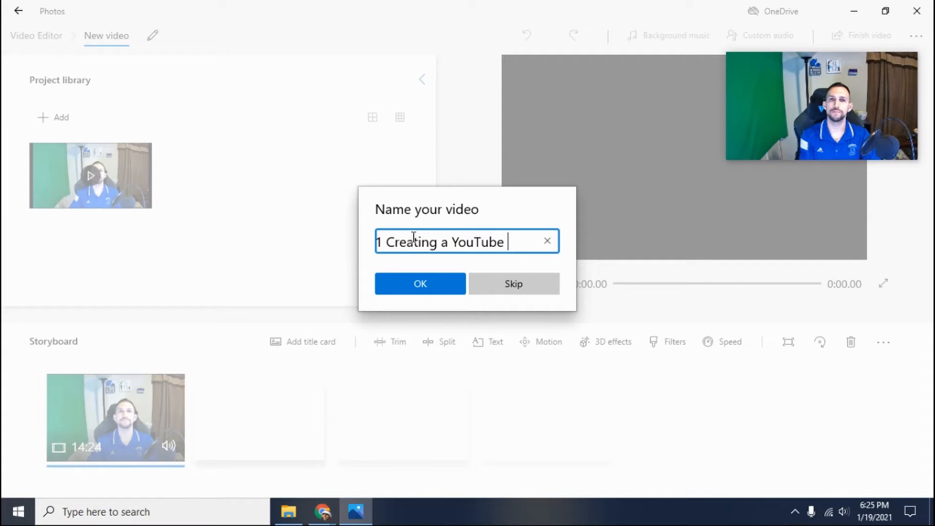
type("Photos")
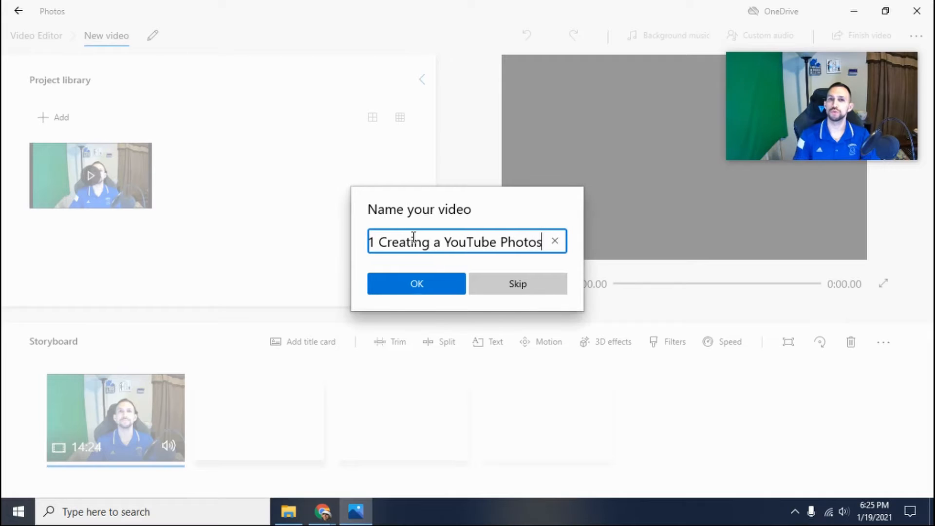
key("Return")
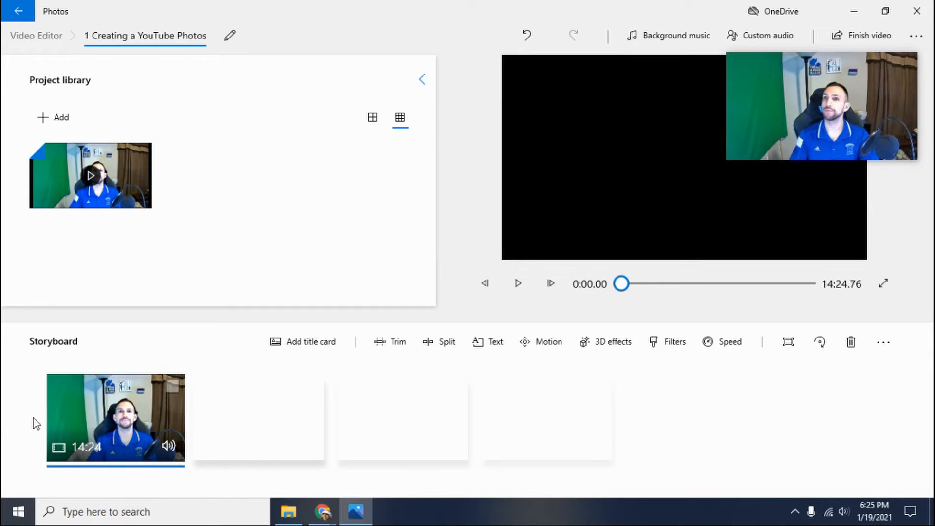
Step: Split the storyboard clip at 0:28.43, just as the hand sweeps in front of the camera
left_click(147, 405)
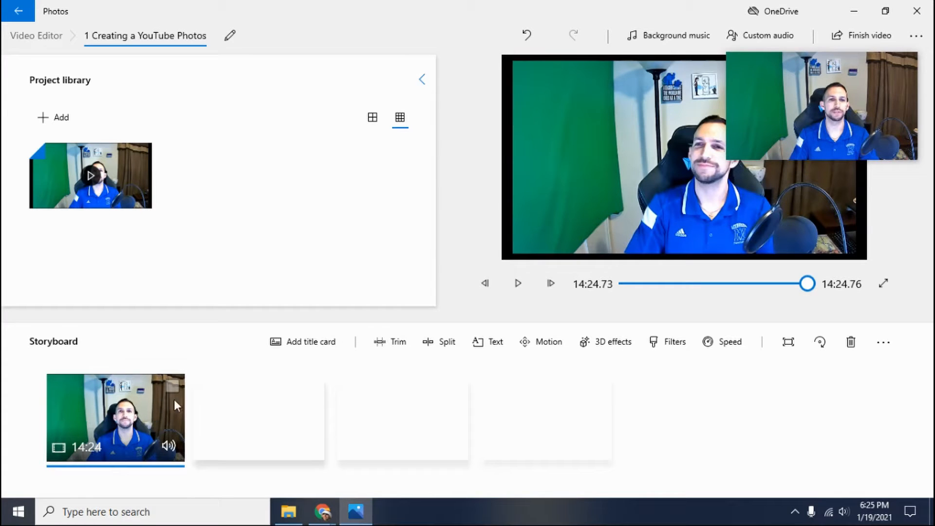
left_click(439, 344)
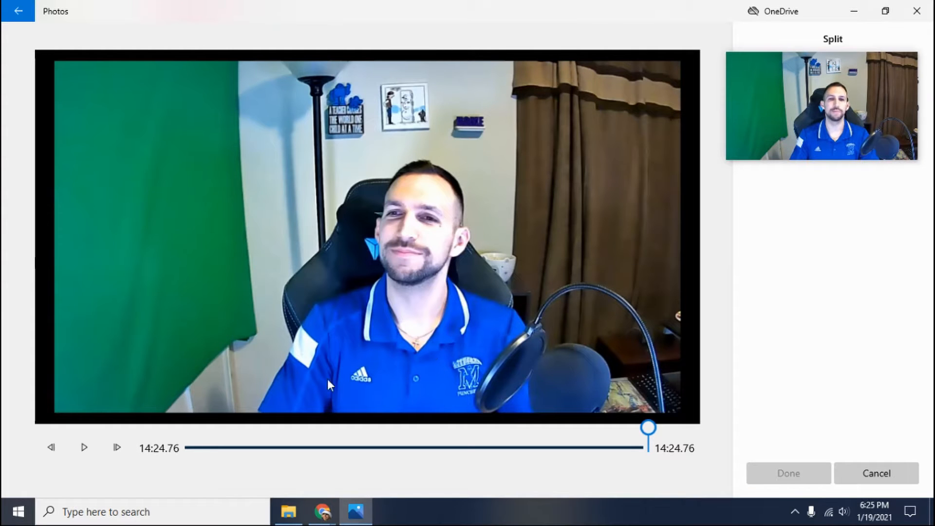
left_click_drag(648, 439, 196, 445)
left_click(88, 448)
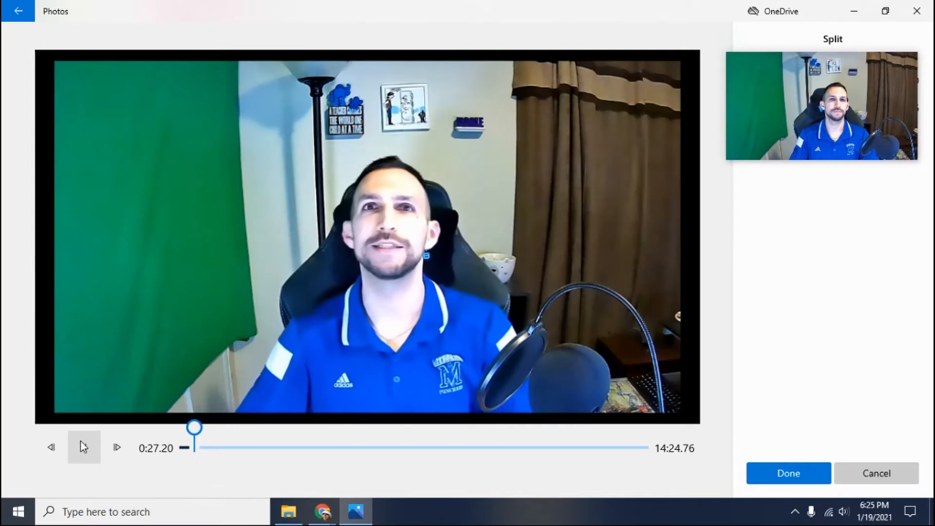
left_click(81, 441)
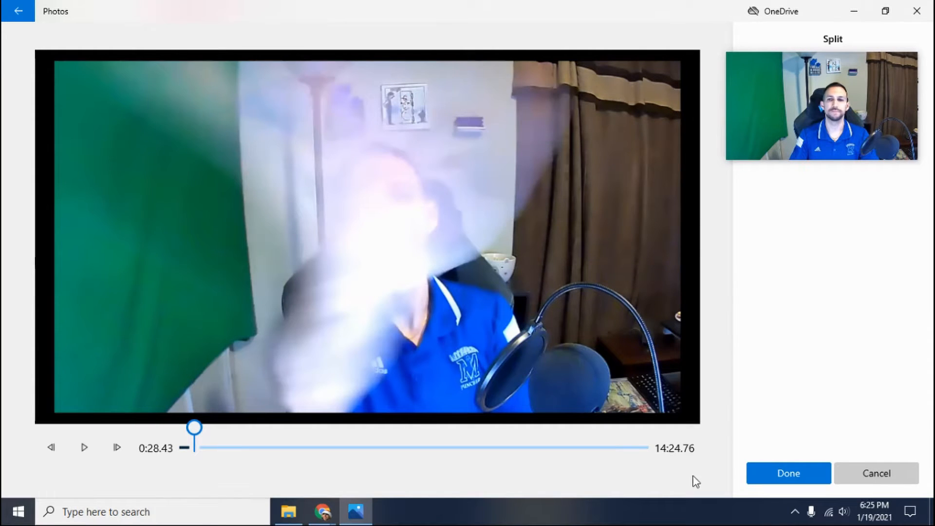
left_click(818, 473)
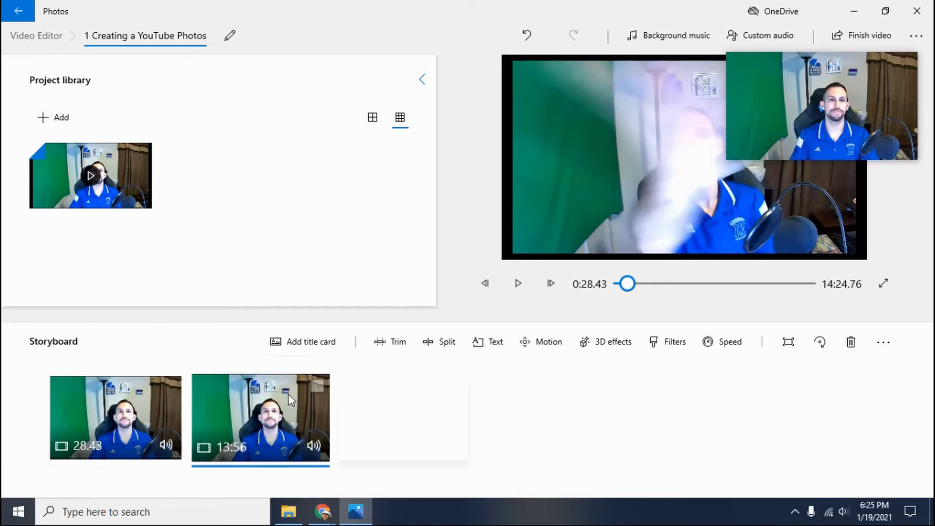
Step: Preview the first storyboard clip from its beginning
left_click(87, 401)
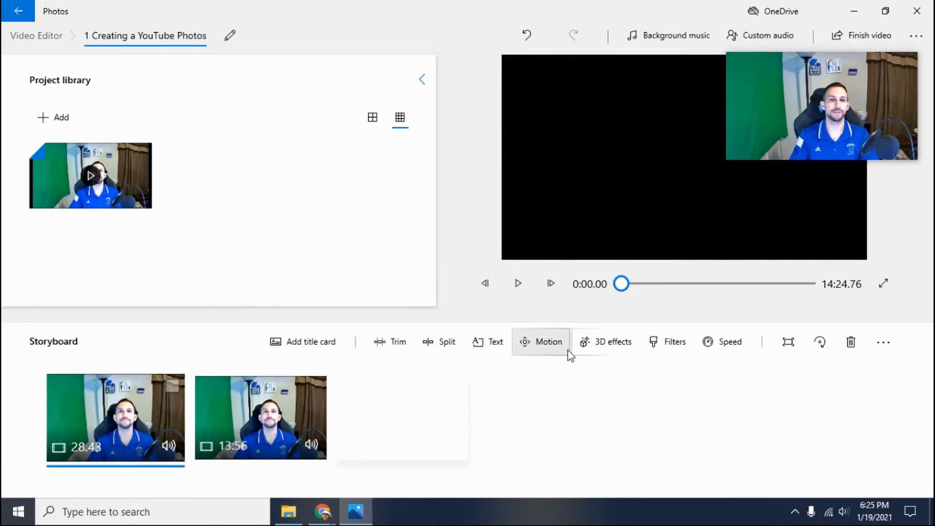
left_click(528, 276)
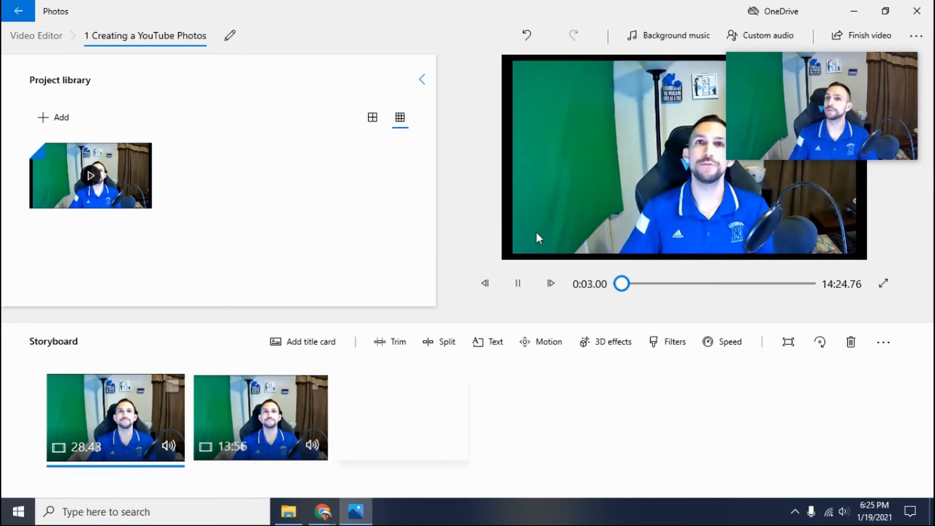
left_click(531, 283)
Step: Trim the beginning of the second storyboard clip so that it starts at 0:33.26
left_click(260, 414)
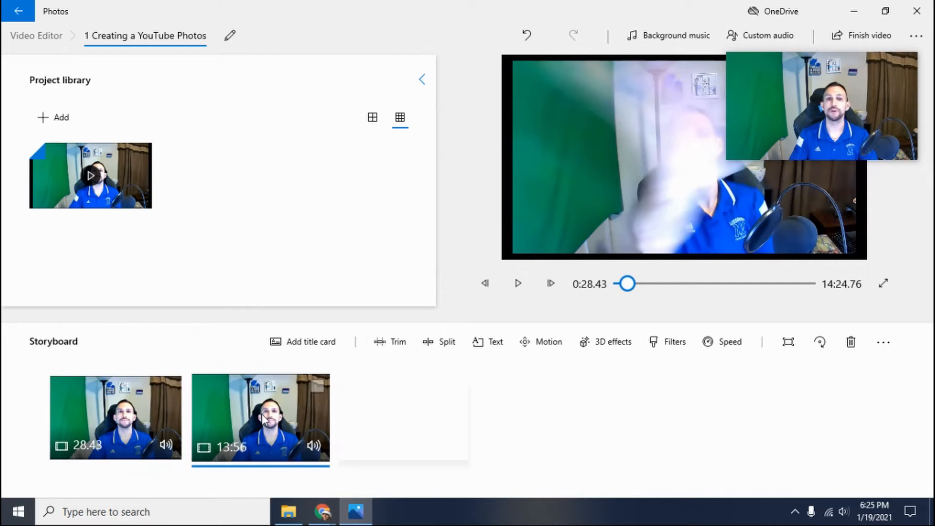
left_click(398, 342)
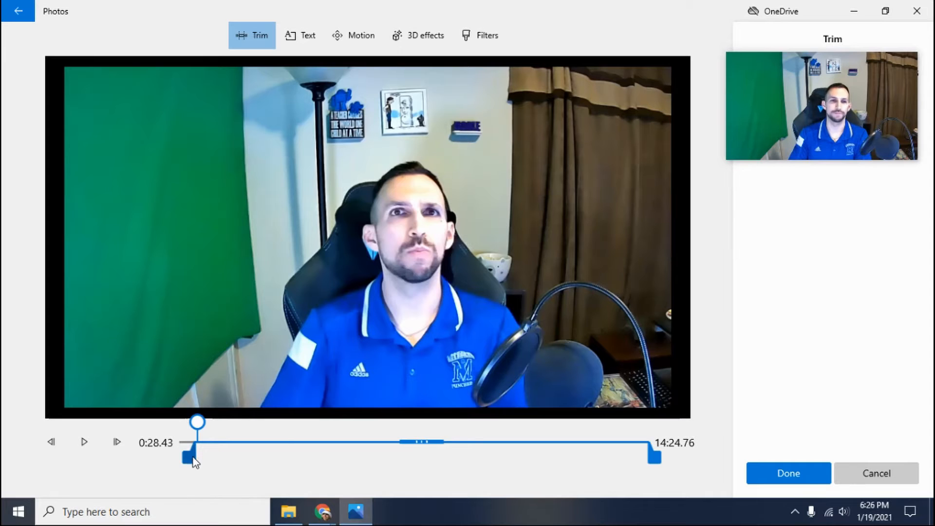
left_click_drag(192, 460, 201, 462)
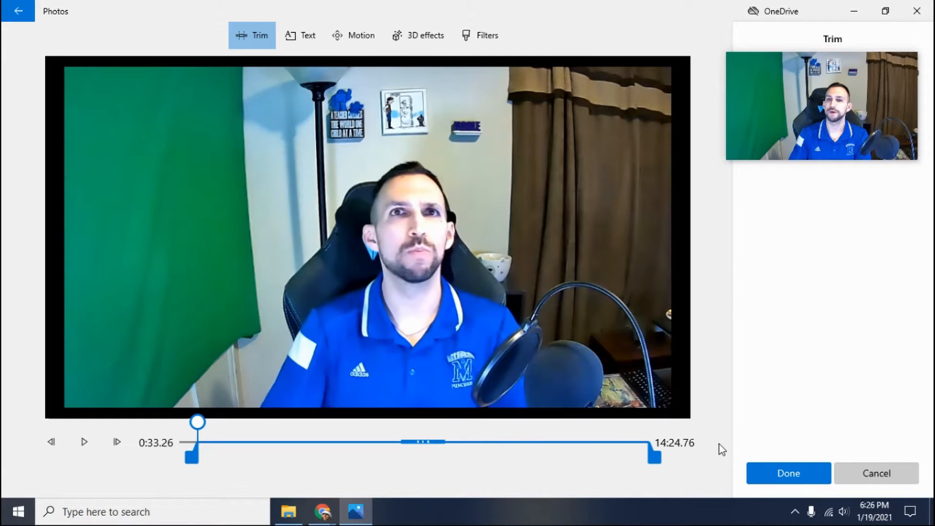
left_click(774, 469)
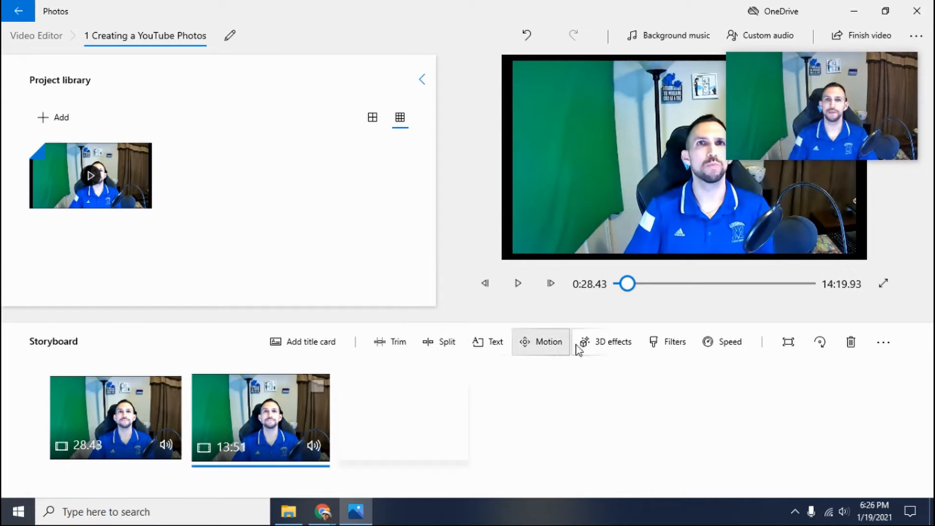
Step: Import BATMAN TRANSITION from the Transitions folder on the Video Editing (D:) drive and place it between the two storyboard clips
left_click(49, 117)
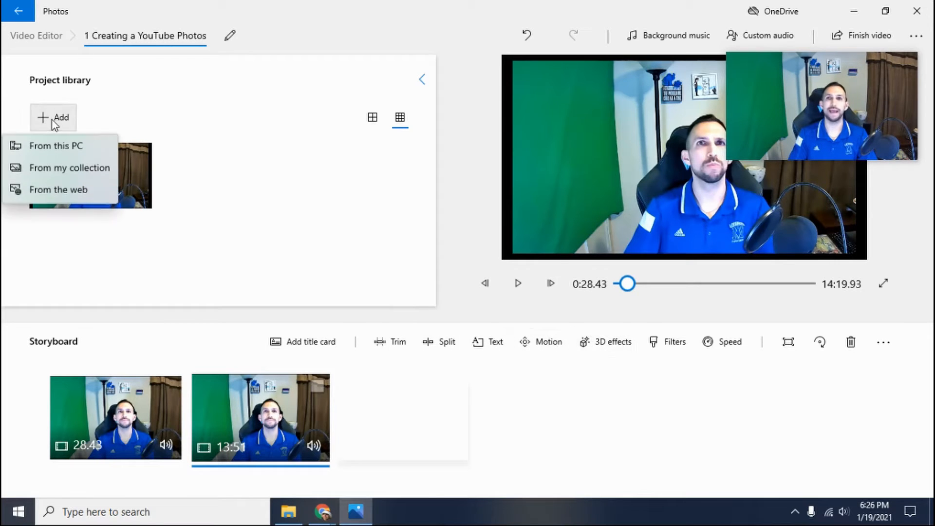
left_click(60, 146)
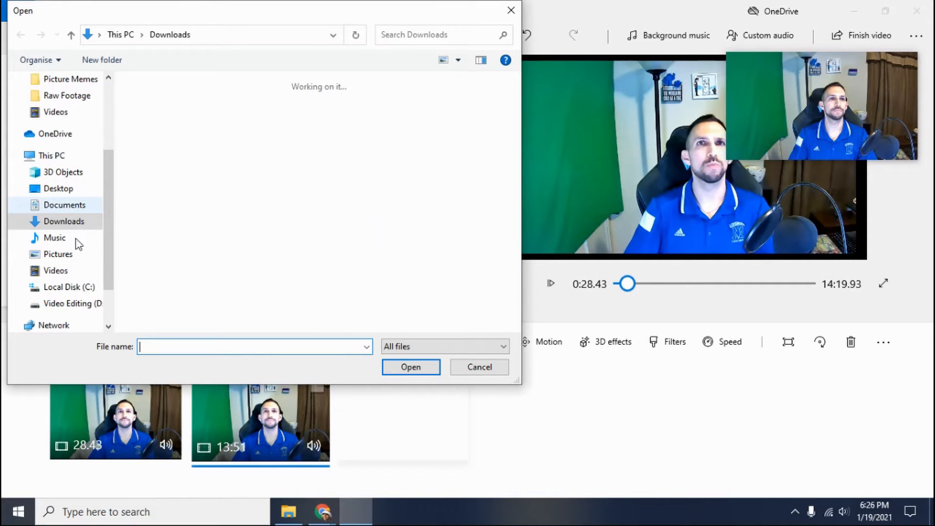
left_click(54, 305)
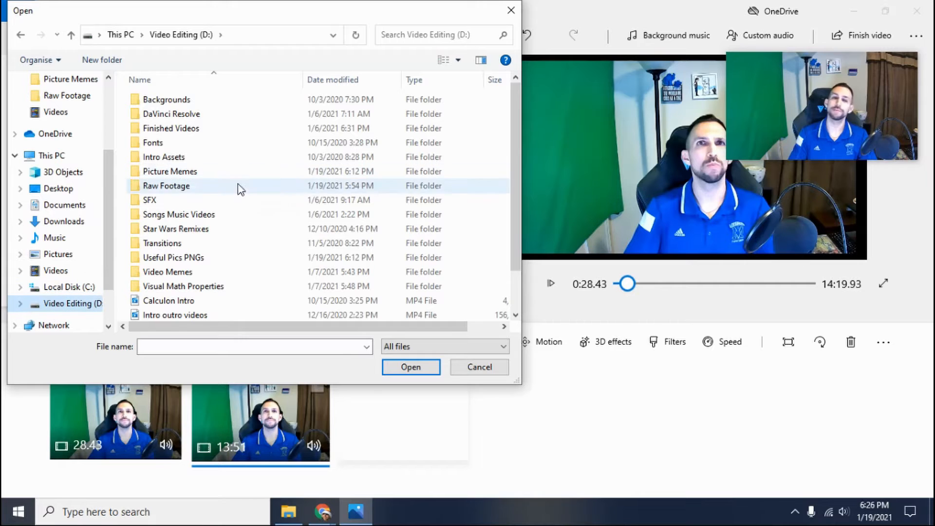
double_click(165, 244)
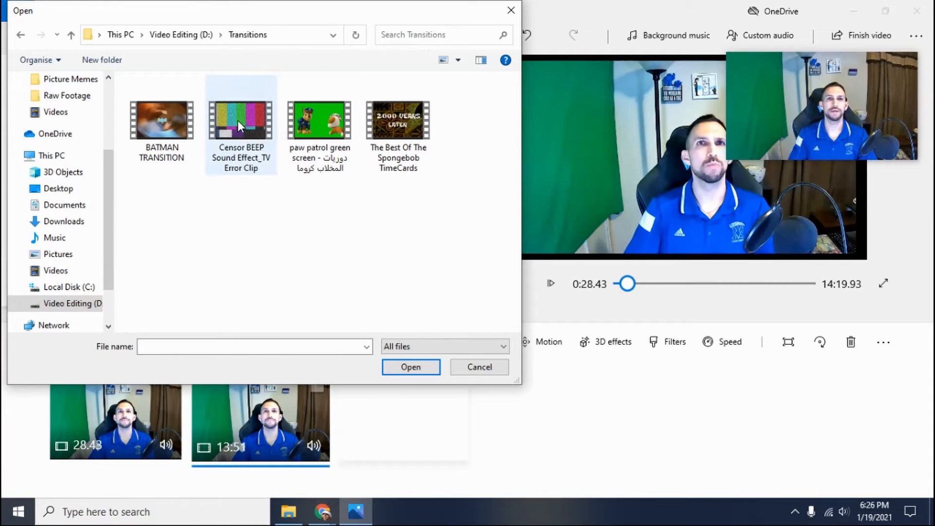
left_click(157, 121)
double_click(157, 121)
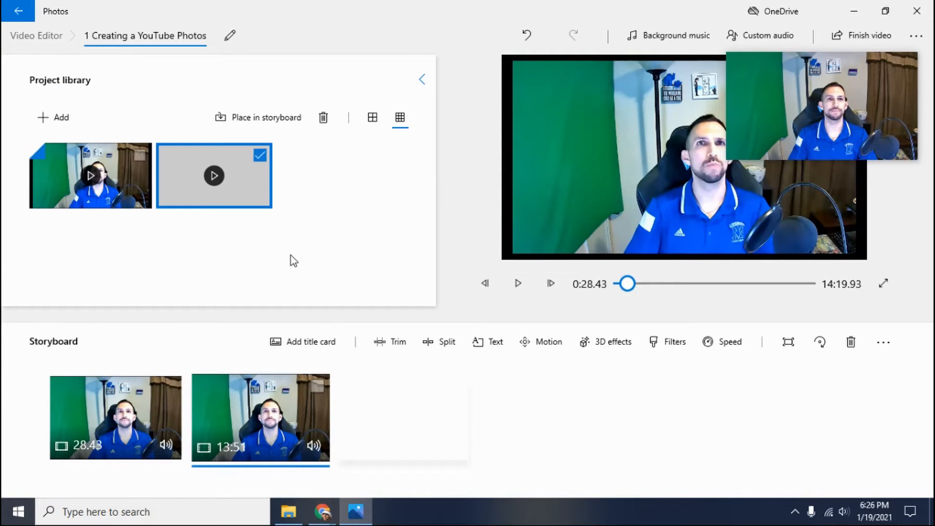
left_click_drag(223, 255, 234, 428)
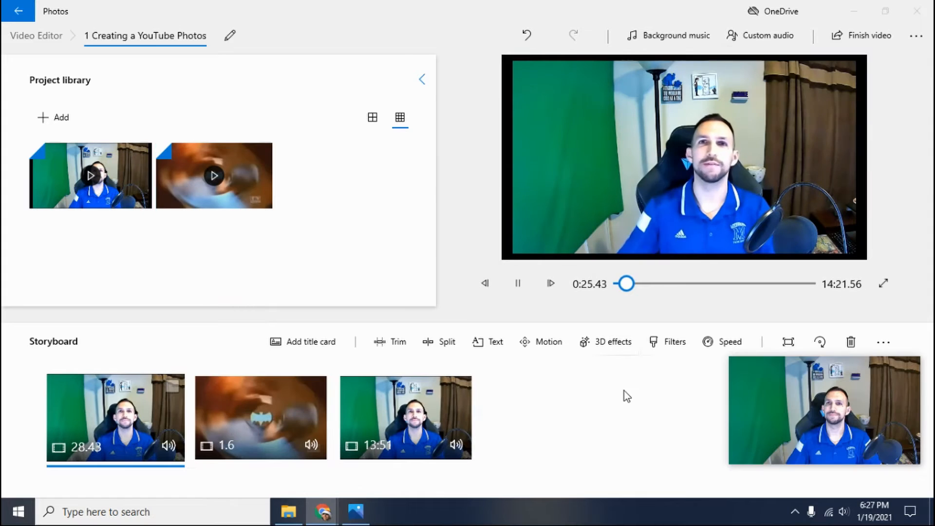
Step: Play the video across the Batman transition and pause at 0:33.13 in the last clip
key("space")
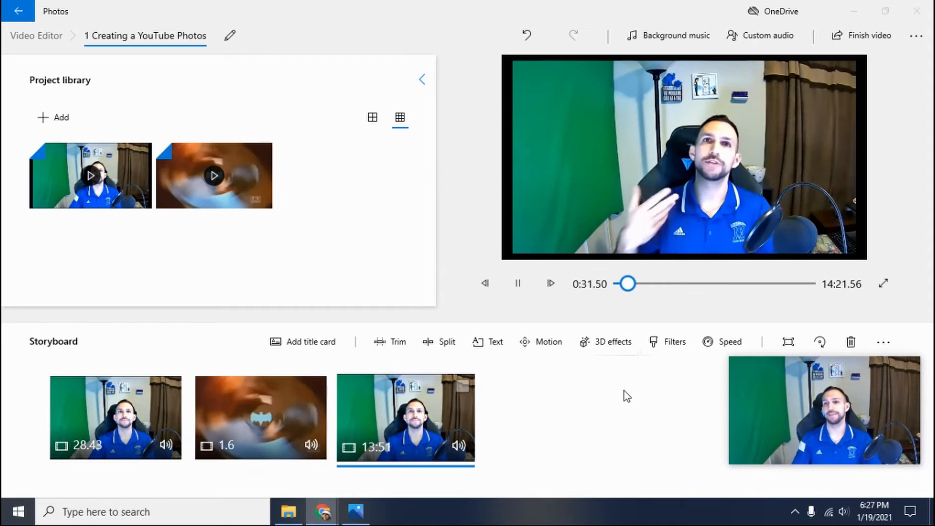
left_click(519, 284)
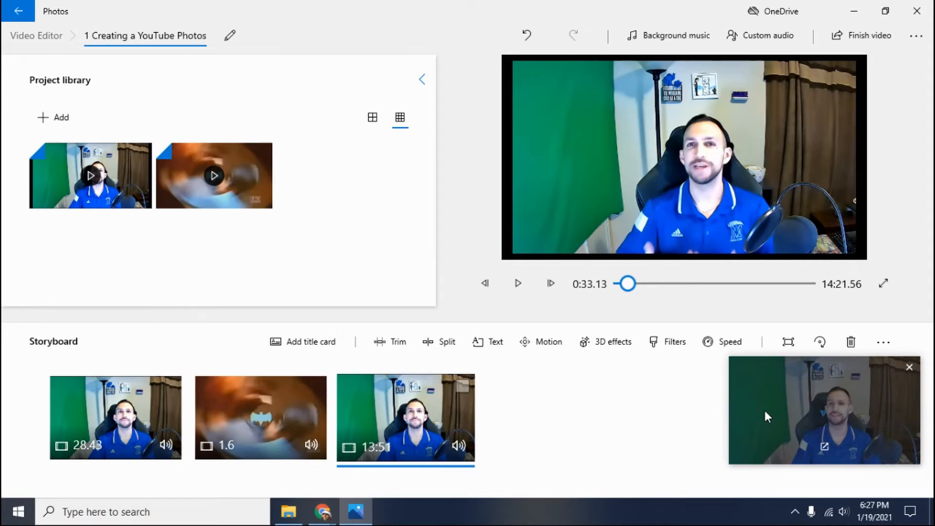
left_click_drag(781, 404, 750, 360)
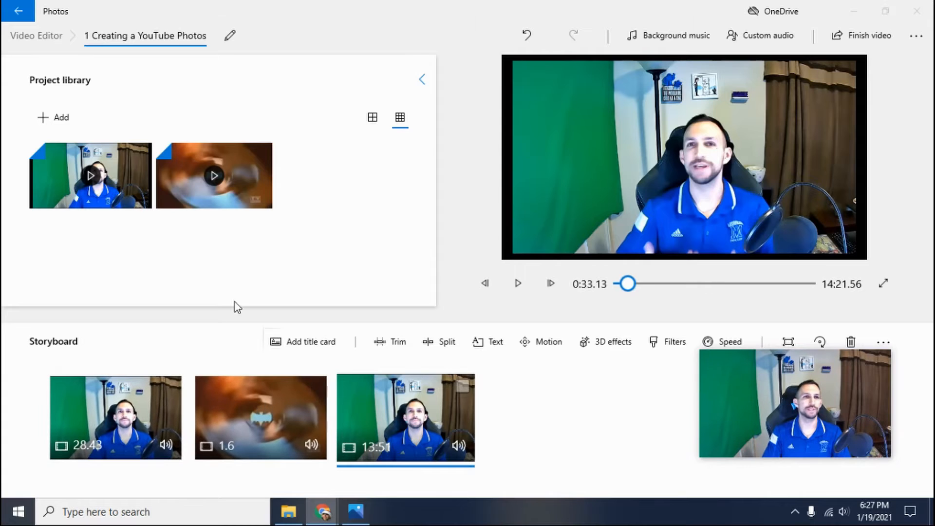
Step: Import the "clip speed" picture from the Picture Memes folder on the Video Editing (D:) drive into the project library
left_click(65, 122)
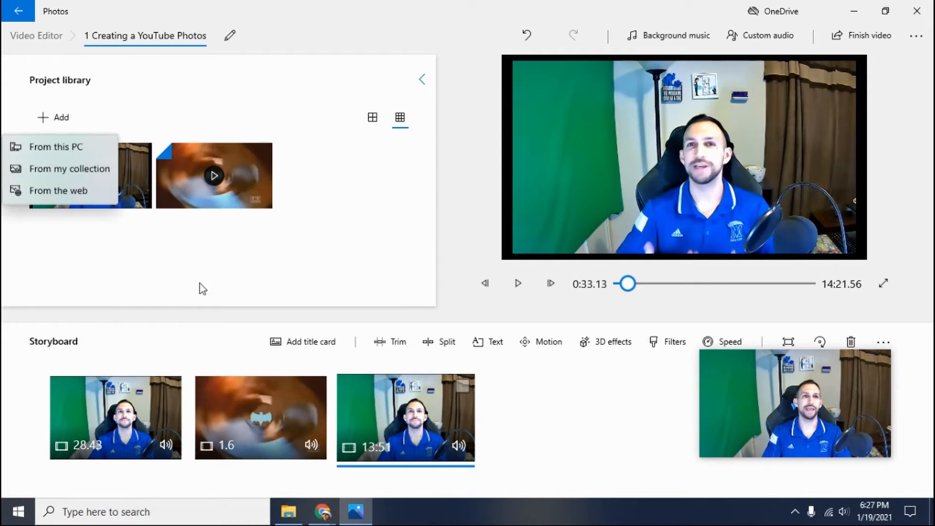
left_click(40, 150)
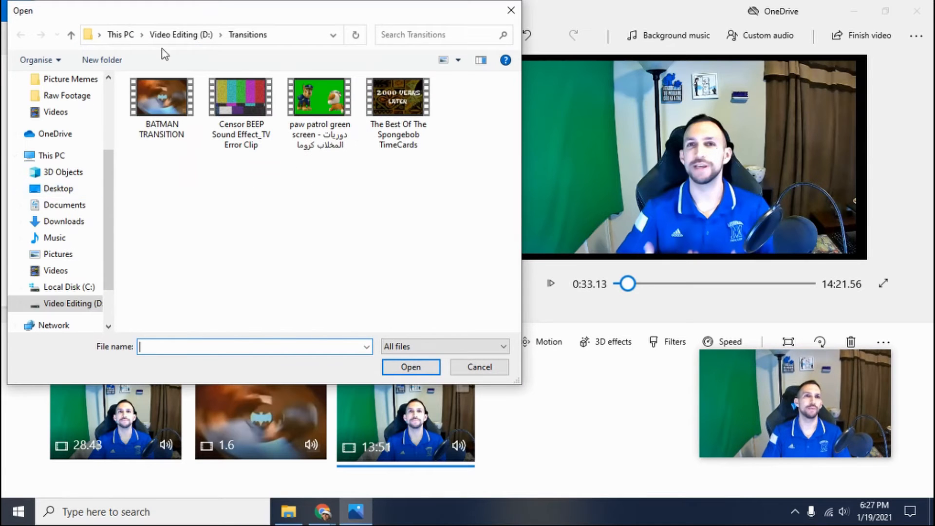
left_click(168, 35)
double_click(169, 172)
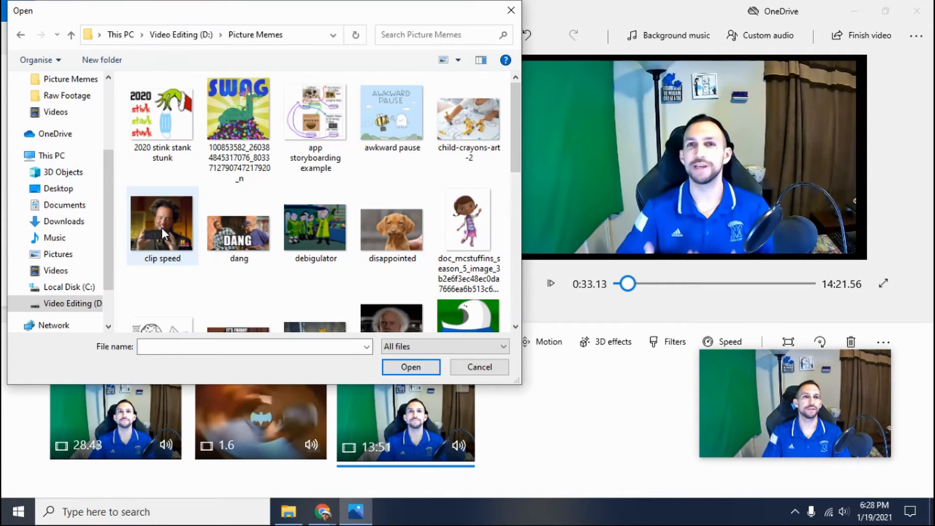
left_click(162, 227)
left_click(413, 367)
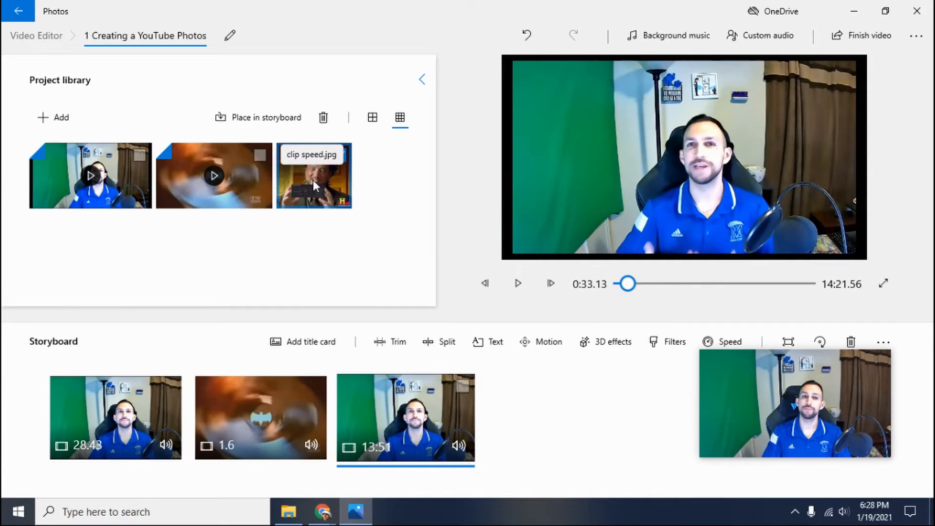
Step: Place the clip speed picture in the storyboard between the Batman transition and the last clip
left_click_drag(312, 180, 424, 433)
left_click_drag(484, 407, 407, 409)
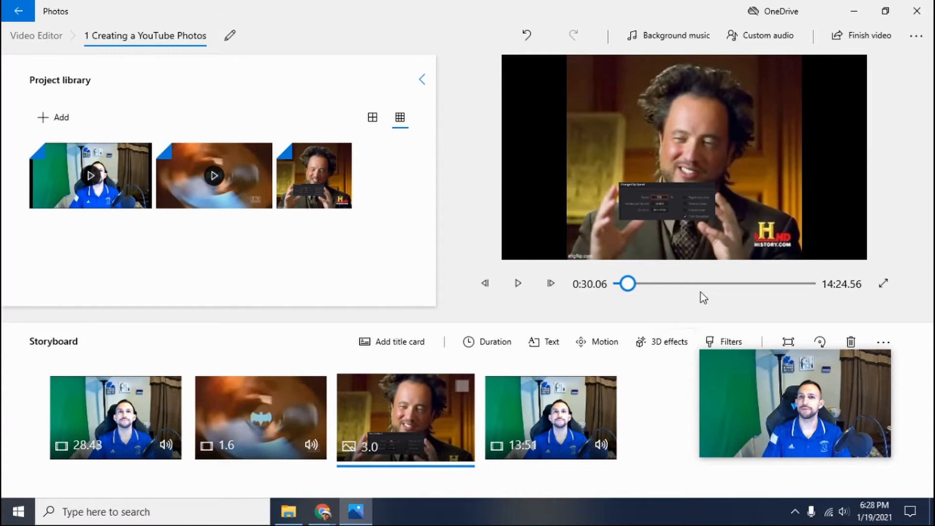
left_click(261, 417)
left_click(485, 341)
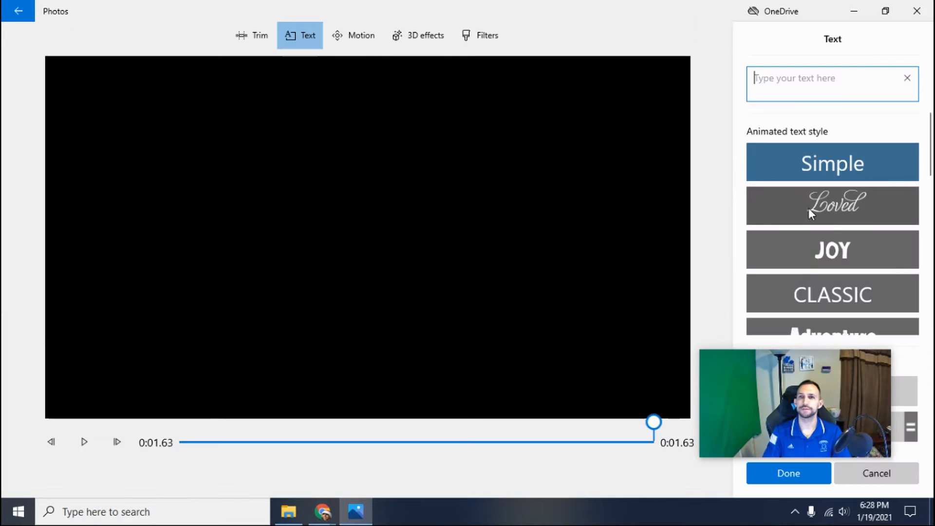
left_click_drag(810, 360, 609, 384)
scroll(874, 249, "down", 1)
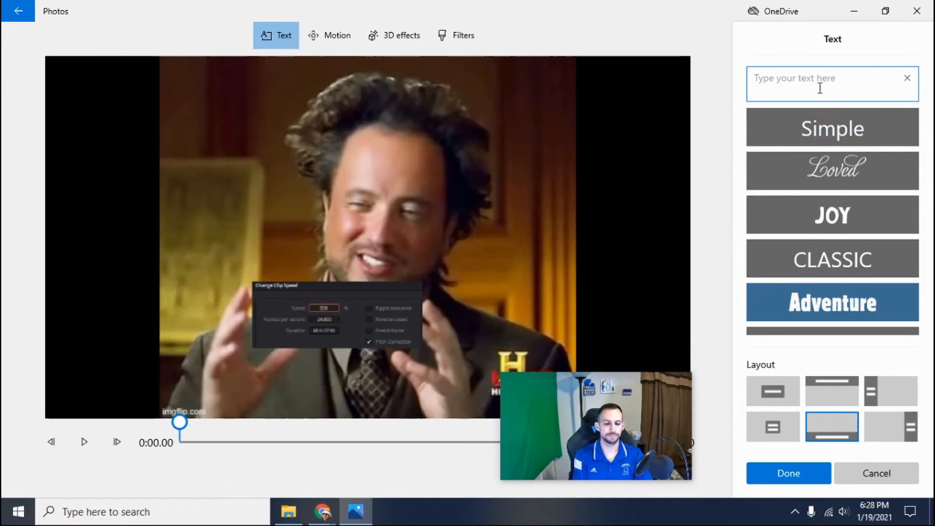
Step: Add the text "Creating a YouTube Channel" to the meme picture in Adventure style with the centered layout, and preview it from the start
type("Crea")
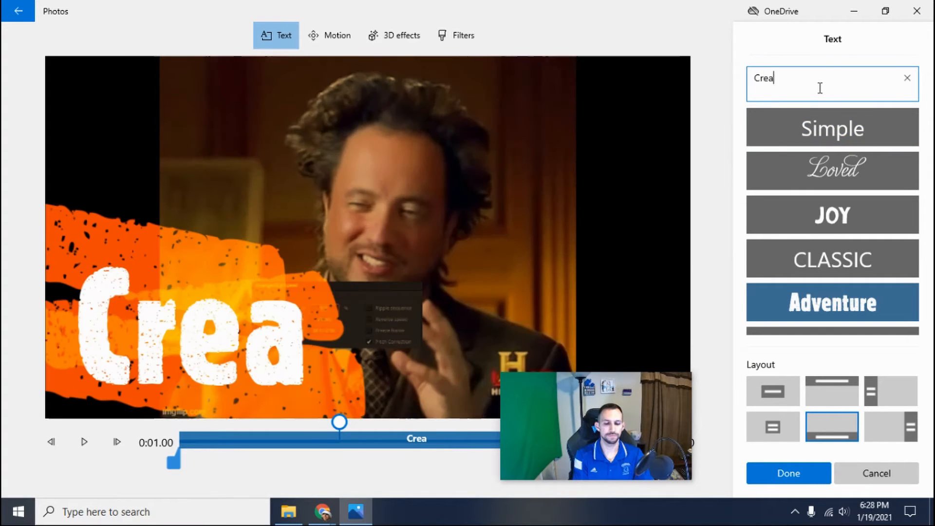
type("ting a Yo")
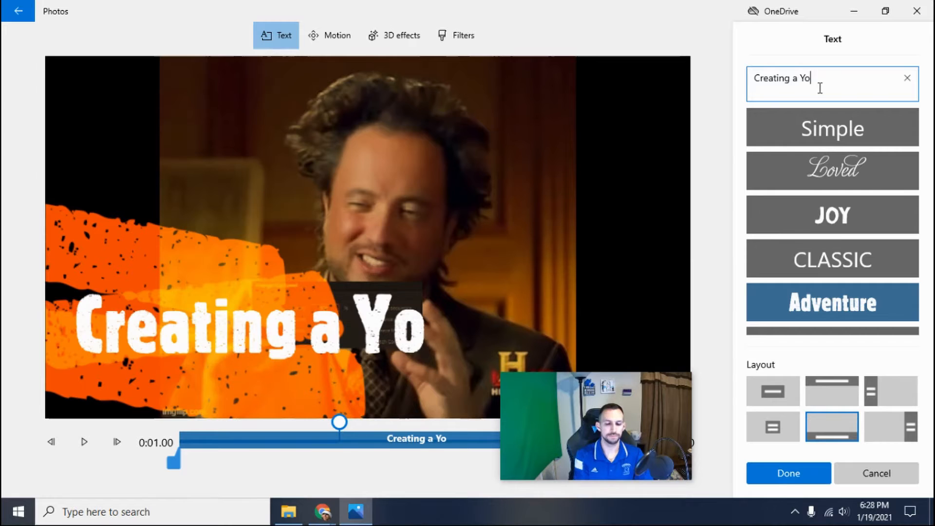
type("uTube ")
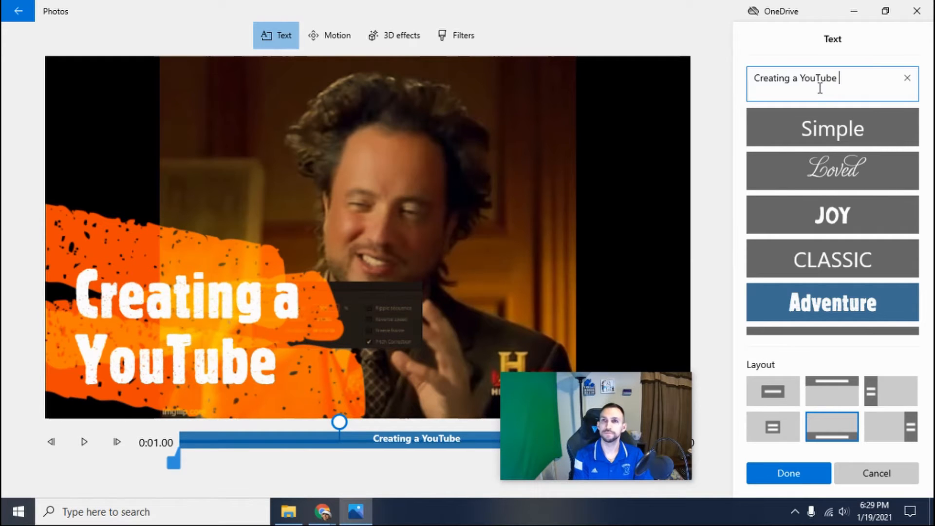
type("Channel")
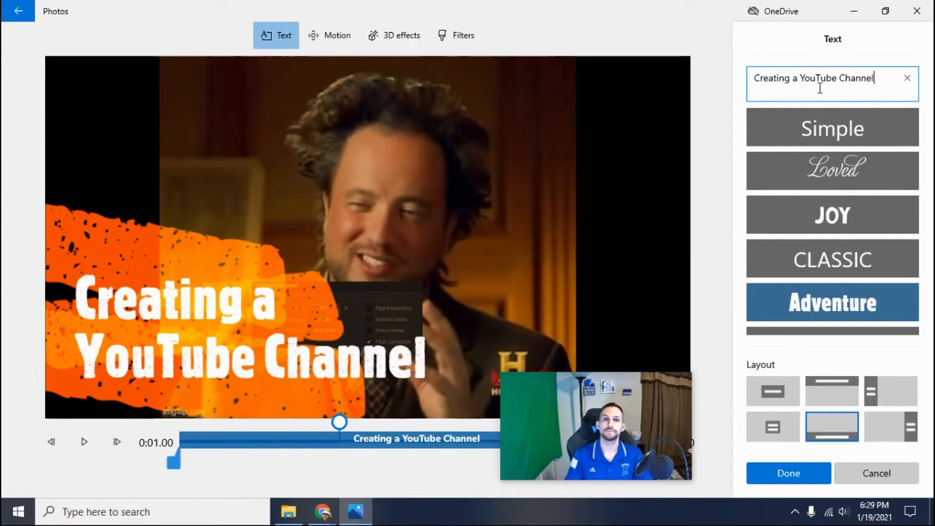
left_click(774, 394)
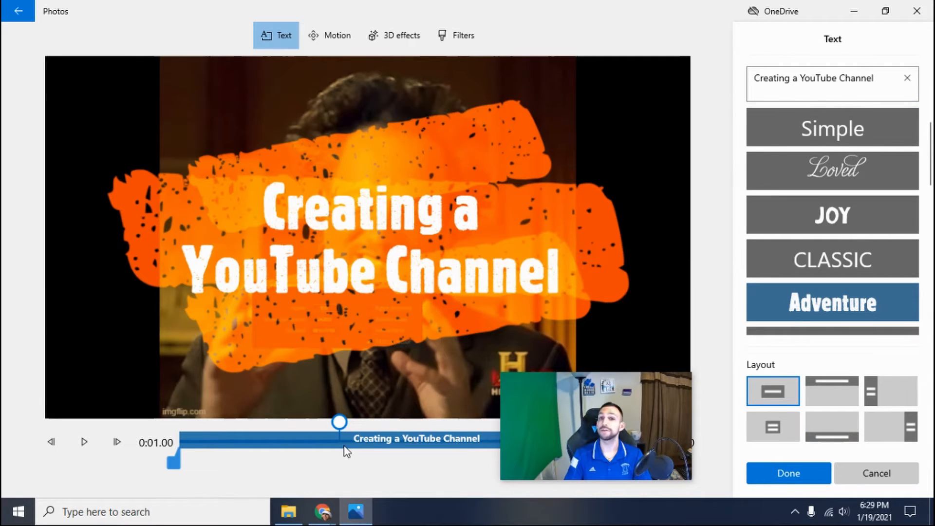
left_click_drag(339, 424, 180, 423)
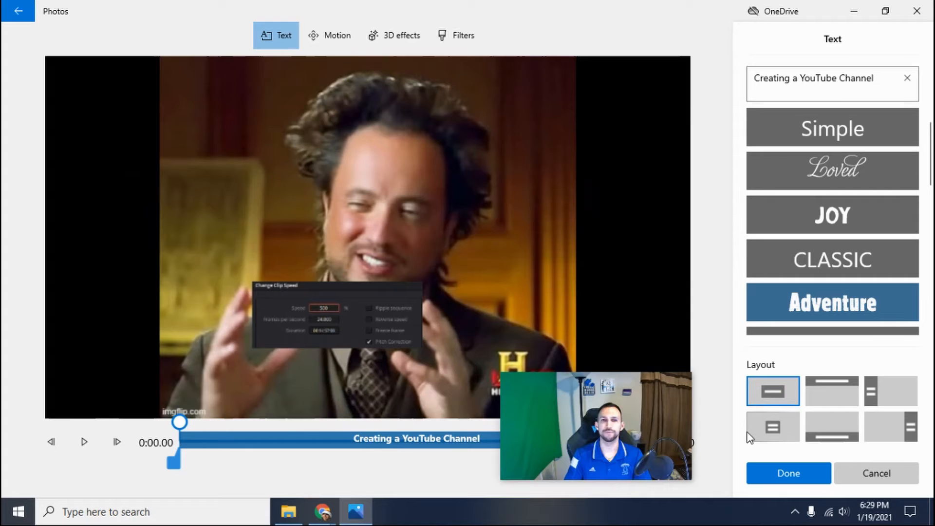
left_click(81, 439)
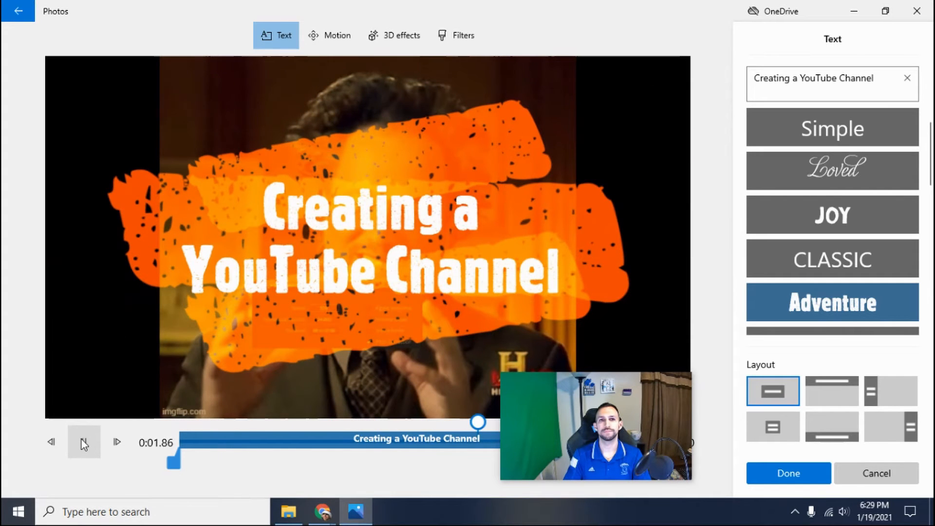
left_click(765, 465)
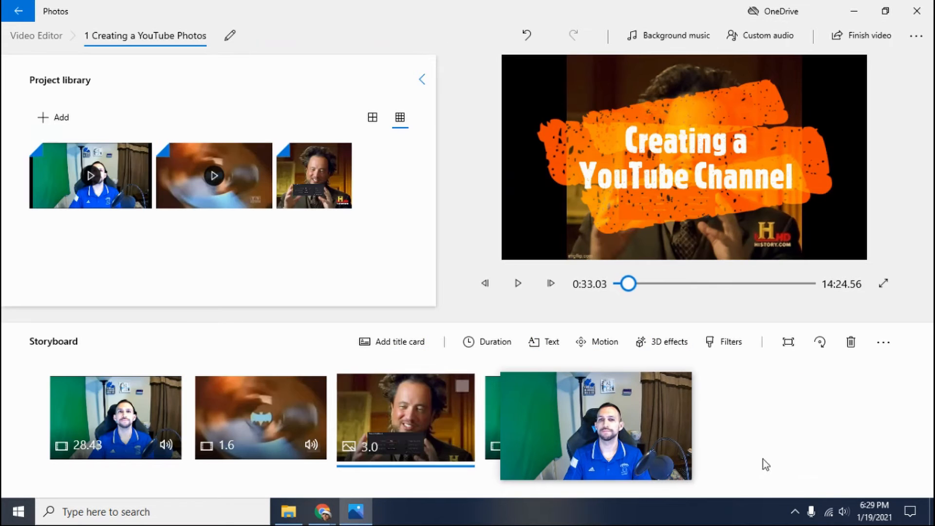
Step: Preview the Batman transition into the titled picture, and trim the transition's end to a clip length of 1.17 seconds
left_click(248, 380)
left_click(521, 286)
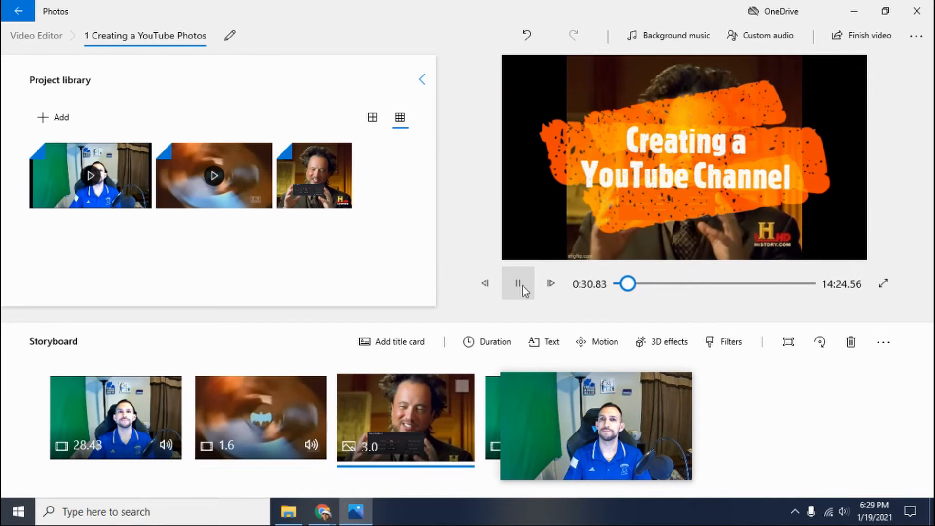
left_click(260, 406)
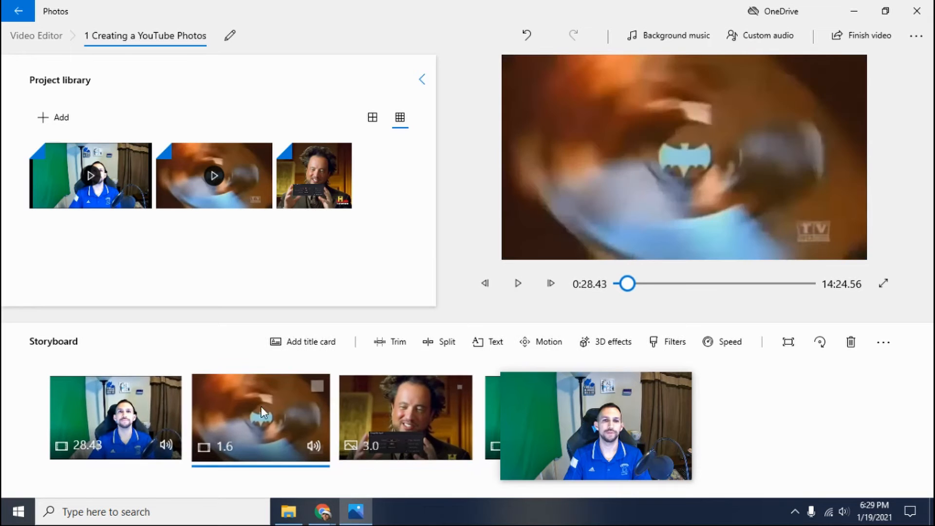
left_click(398, 343)
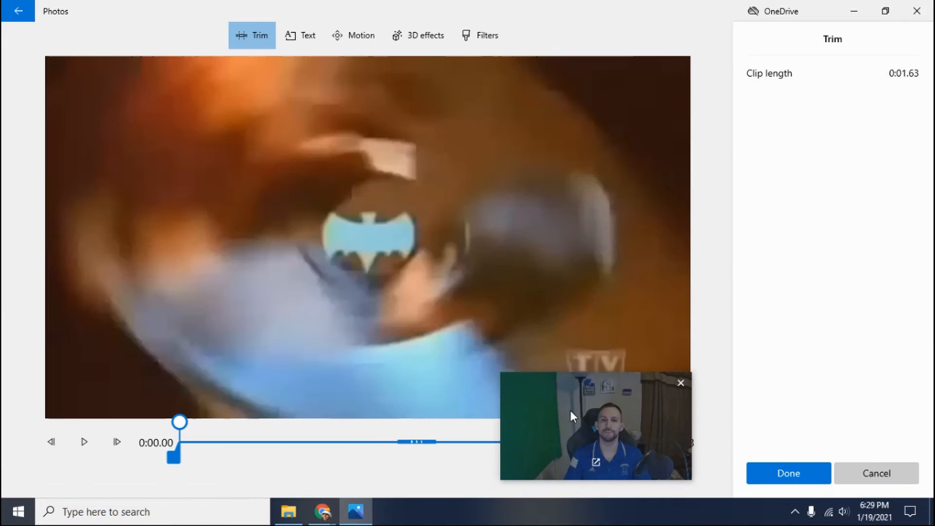
left_click(531, 430)
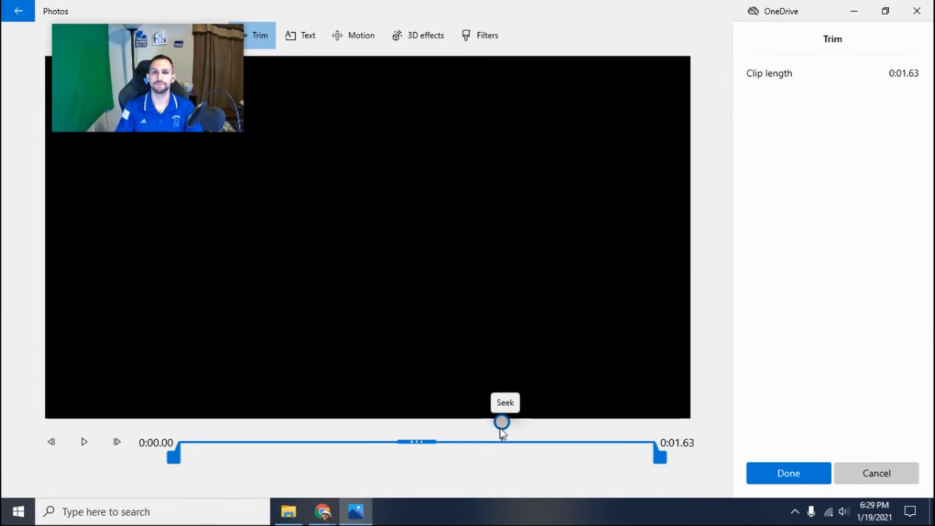
mouse_move(469, 426)
left_mouse_down()
mouse_move(432, 422)
mouse_move(469, 425)
mouse_move(461, 423)
left_mouse_up()
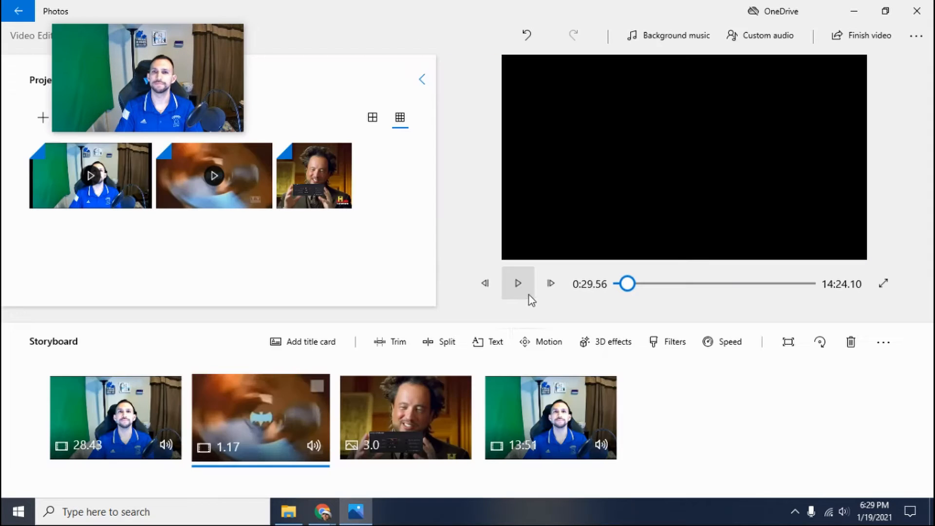
Step: Play the storyboard from the trimmed Batman transition through the titled picture and into the last clip
left_click(529, 295)
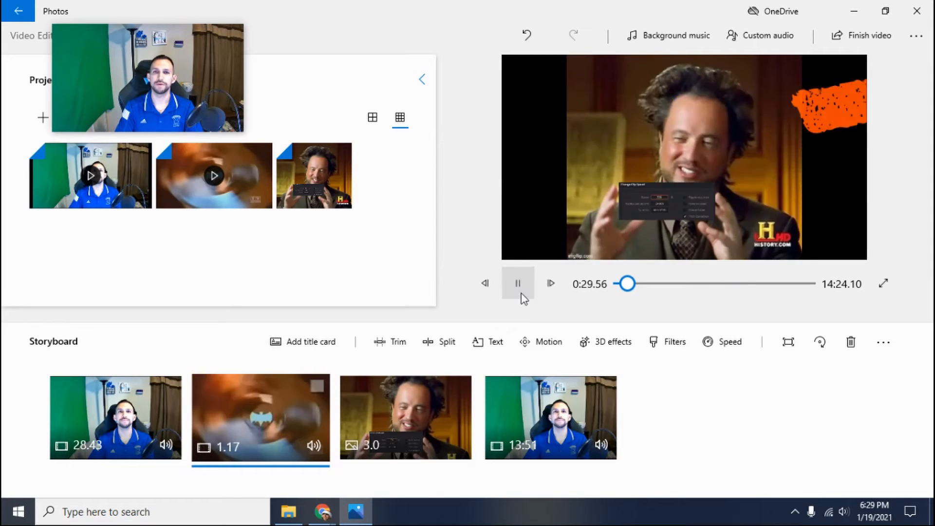
left_click(231, 402)
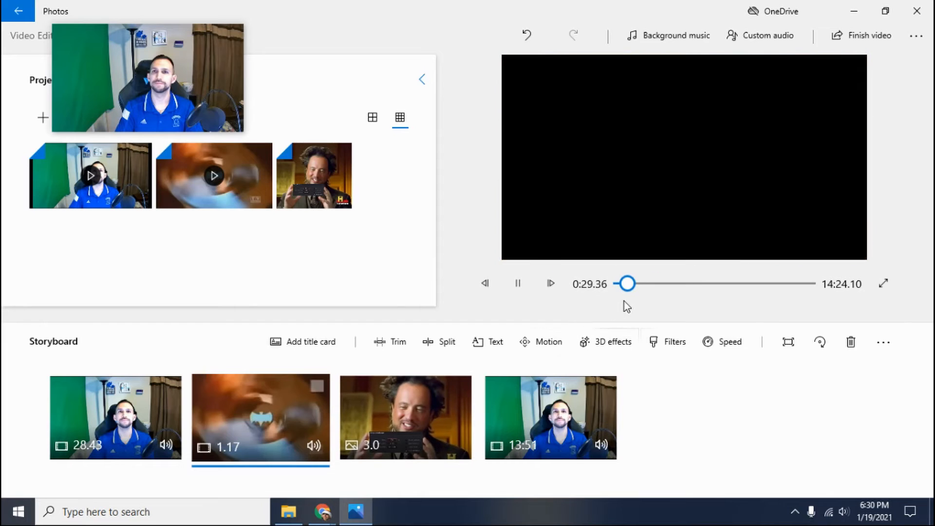
left_click(533, 285)
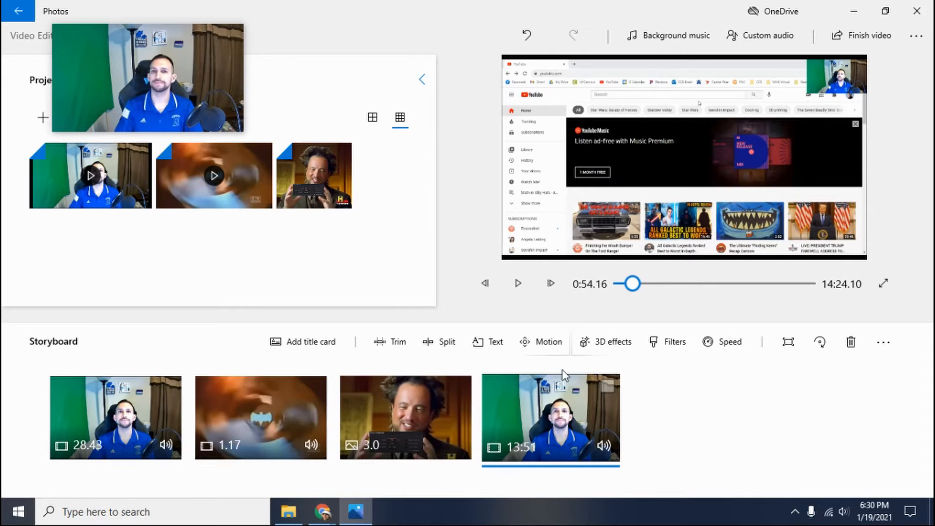
Step: Trim the beginning of the last storyboard clip so that it starts at 0:53.43
left_click(404, 347)
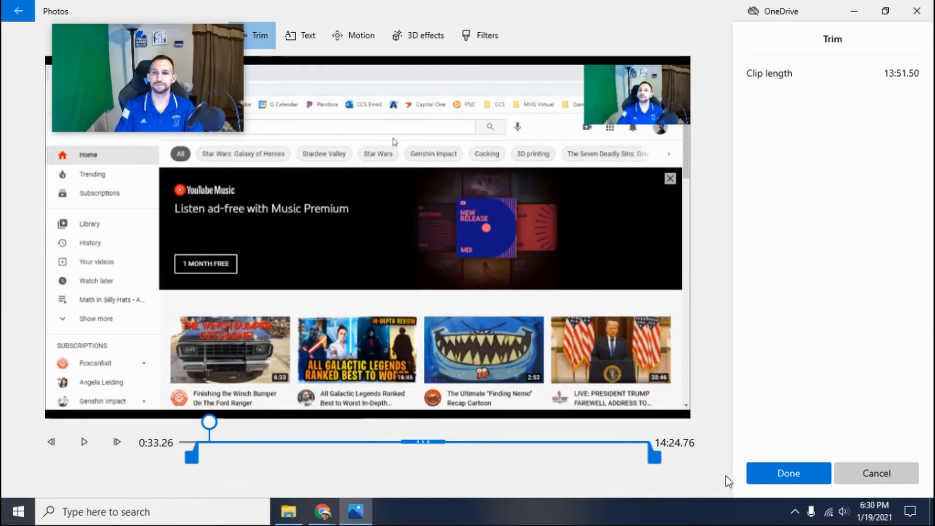
left_click_drag(190, 459, 201, 460)
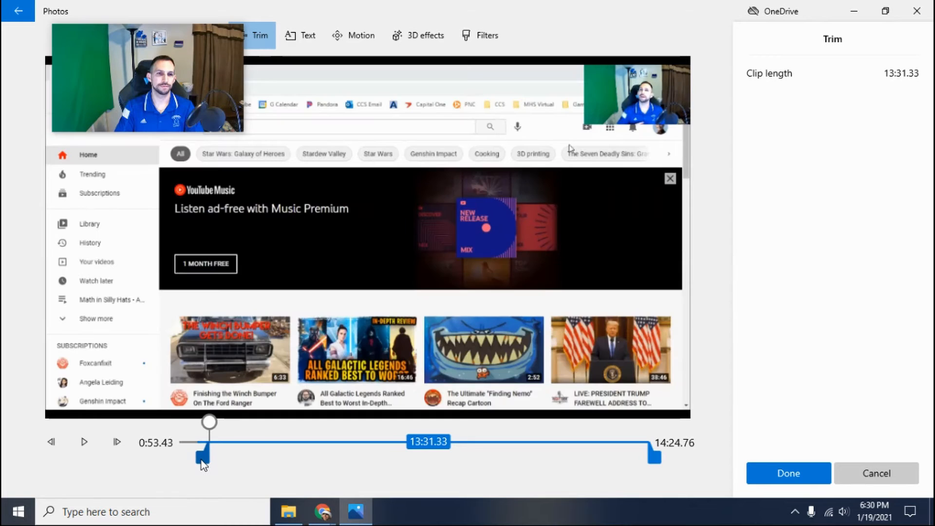
left_click(795, 473)
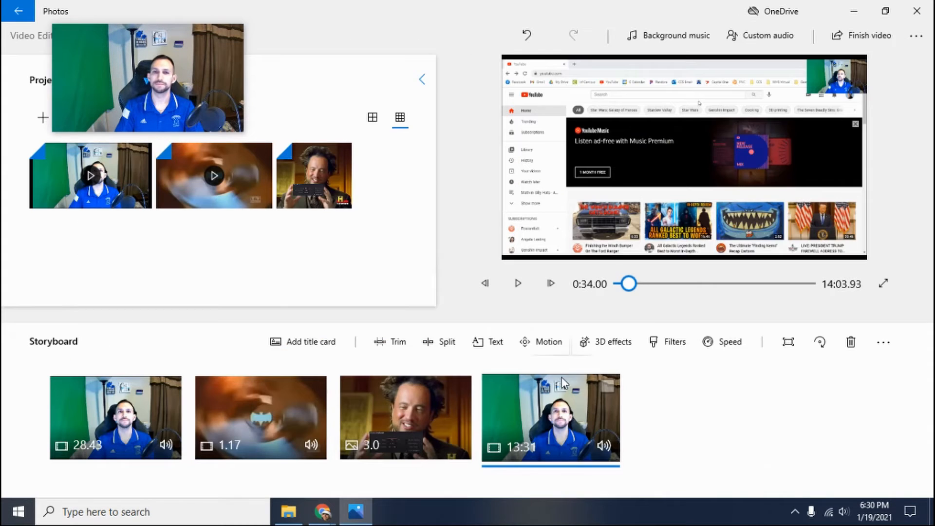
Step: Trim the last clip's beginning further so that it starts at 0:57.20, checking the new start by playback
left_click(517, 284)
left_click(390, 341)
left_click_drag(202, 458, 204, 459)
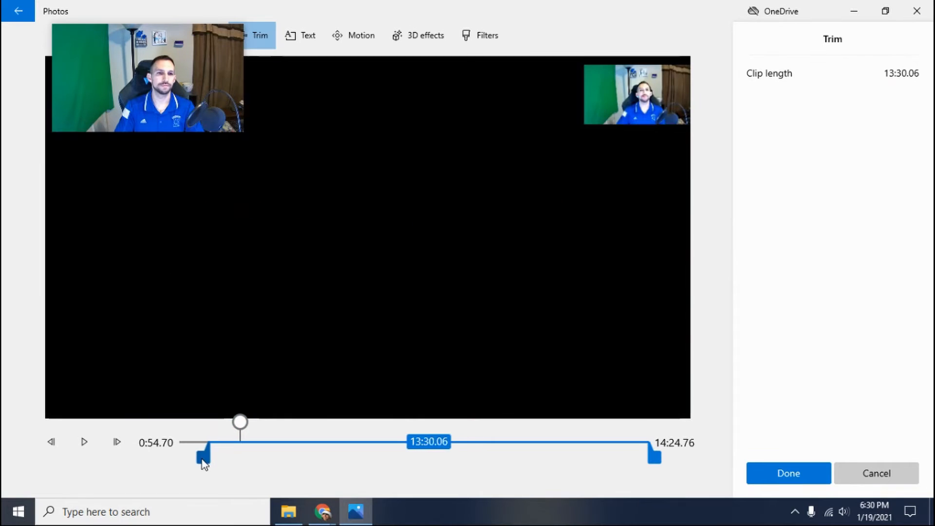
left_click(86, 442)
left_click_drag(214, 428, 205, 458)
left_click(82, 438)
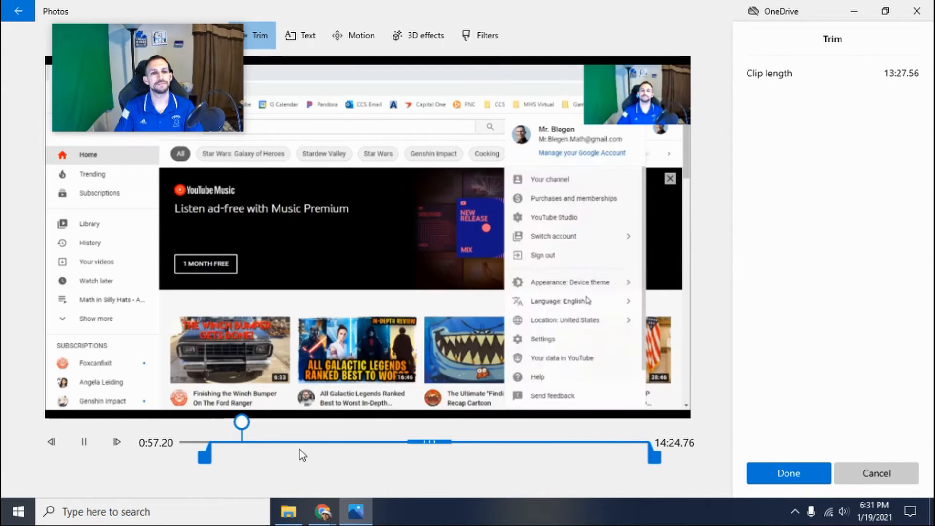
left_click(92, 444)
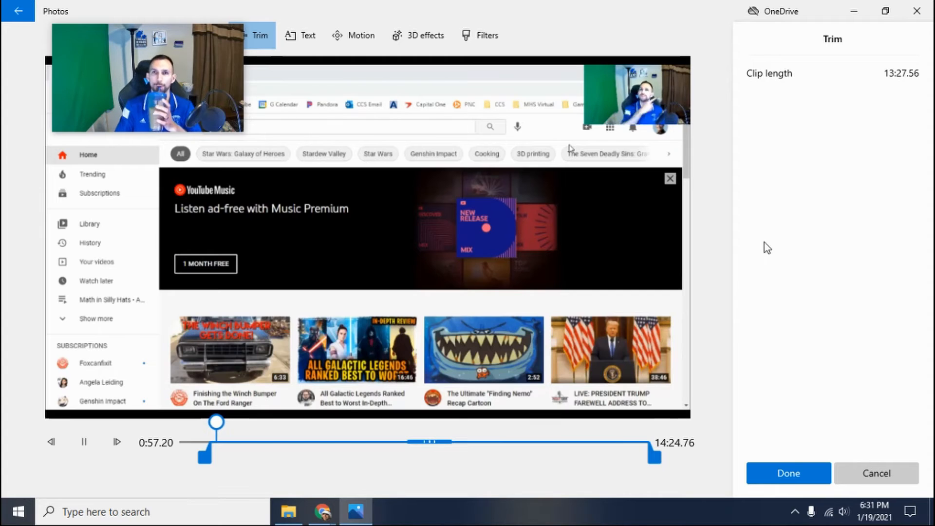
left_click(793, 464)
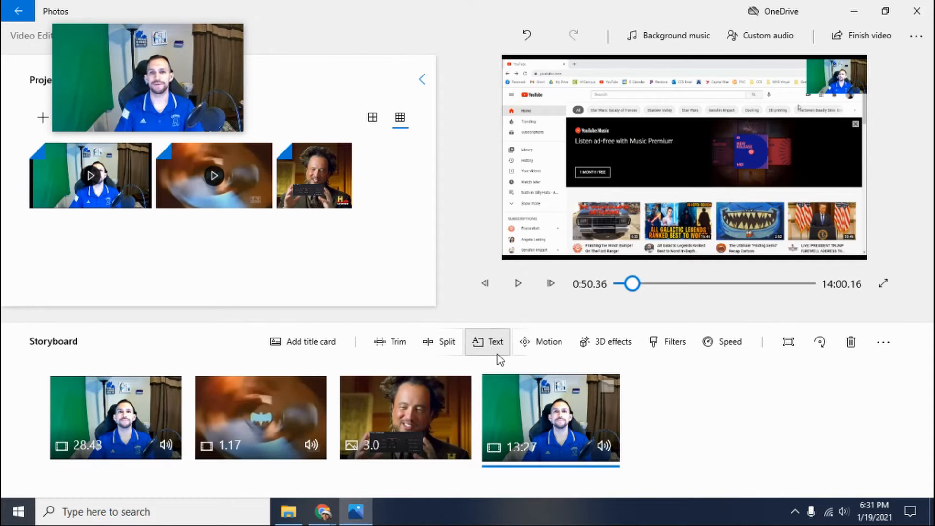
Step: Split the last storyboard clip at 0:19.46
left_click(444, 342)
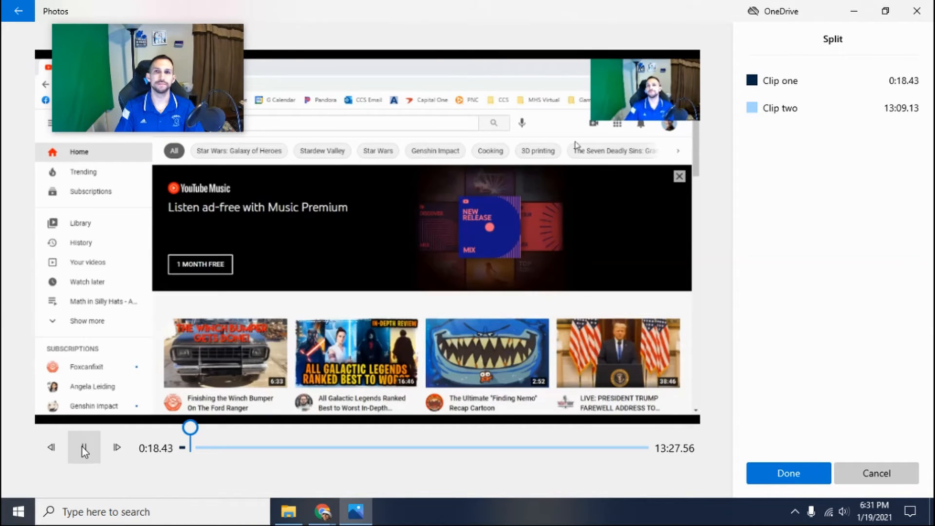
left_click(790, 474)
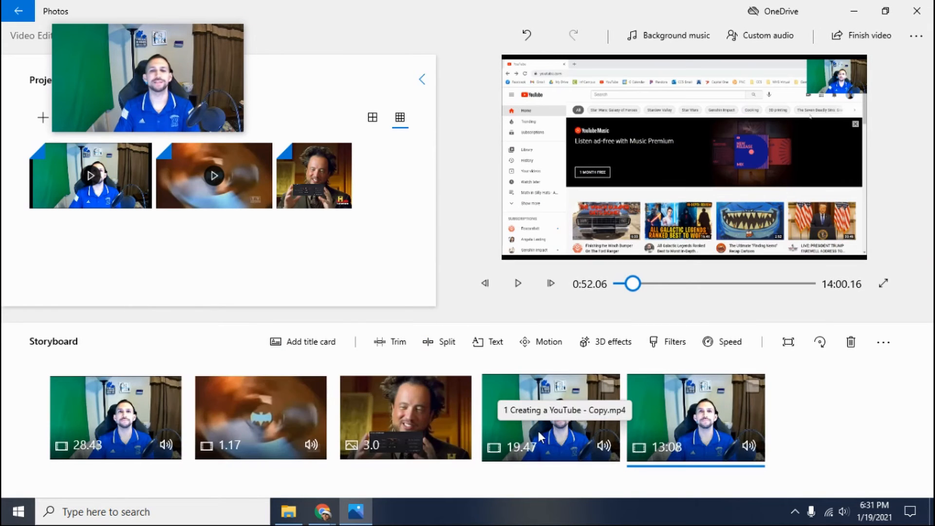
Step: Add the text "*I can see the profile icon." to the 19.47-second clip in Simple style with the centered layout
left_click(552, 408)
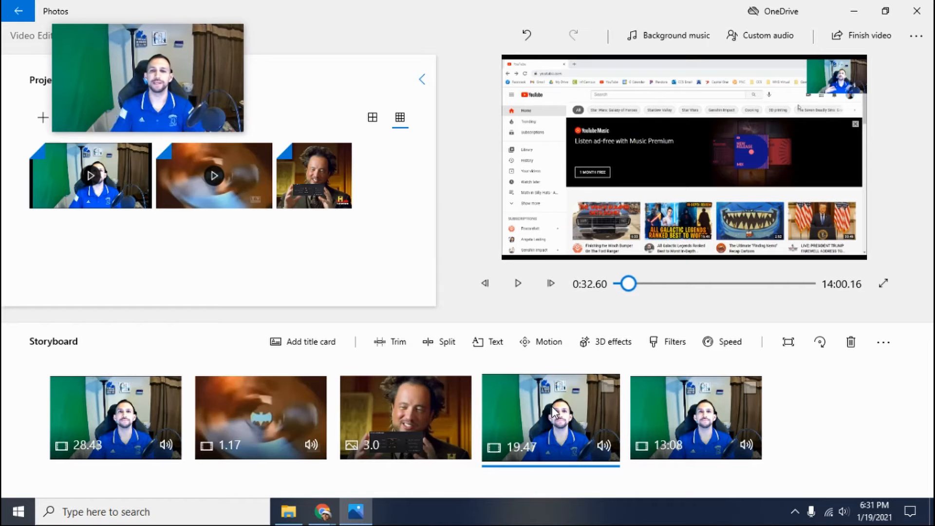
left_click(496, 351)
type("I can see the profile icon.")
key("Home")
type("*")
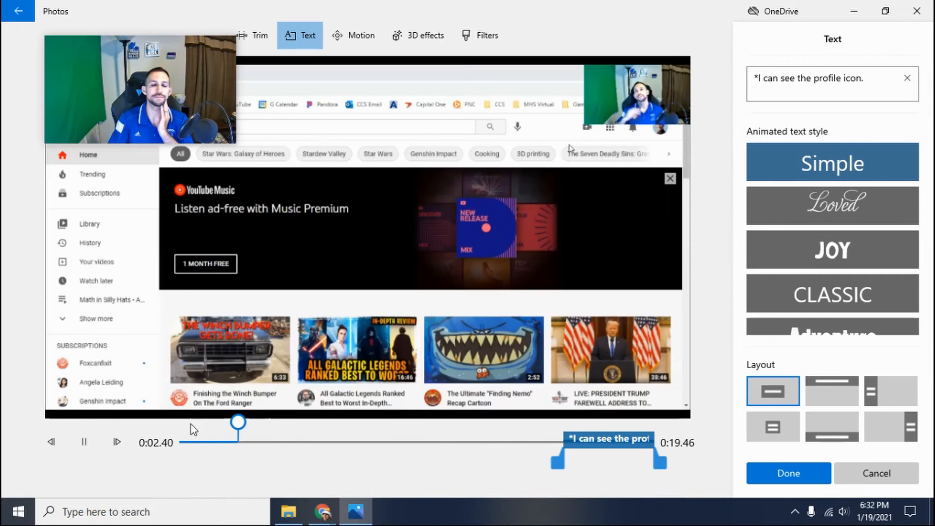
Step: Move the profile icon text earlier in the clip so it shows around 0:05, preview it and apply the text
left_click(87, 442)
left_click_drag(590, 440, 310, 453)
left_click(86, 440)
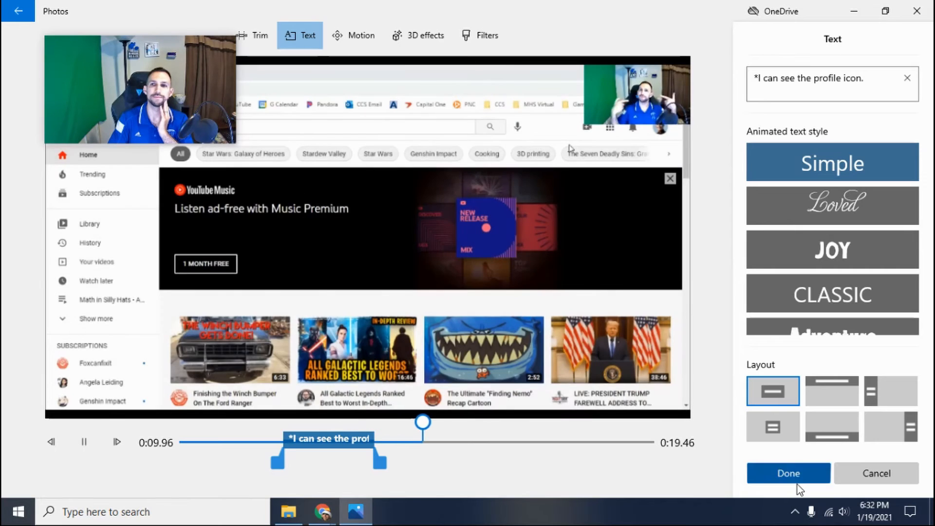
left_click(796, 482)
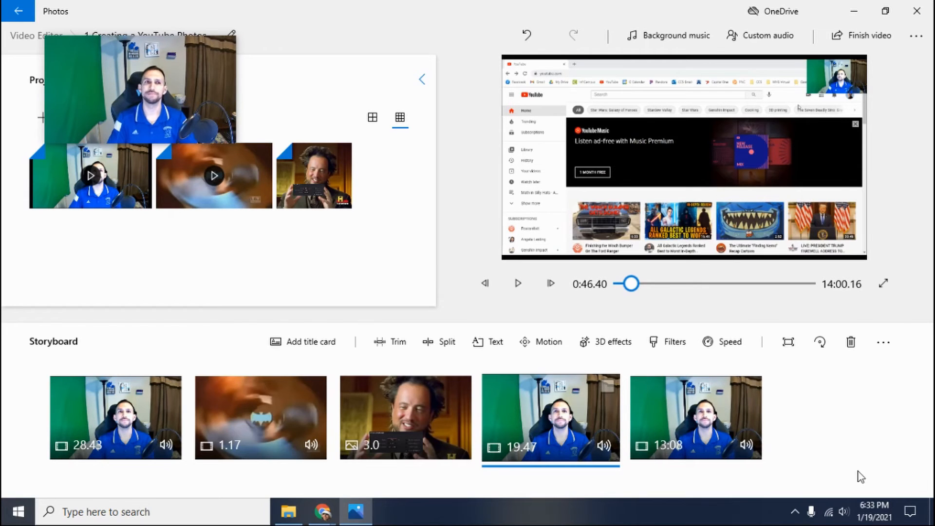
Step: Play through the remaining footage and set split points in its clips, including one at 0:09.43 in the 10:27.26 clip
left_click(518, 283)
left_click(390, 342)
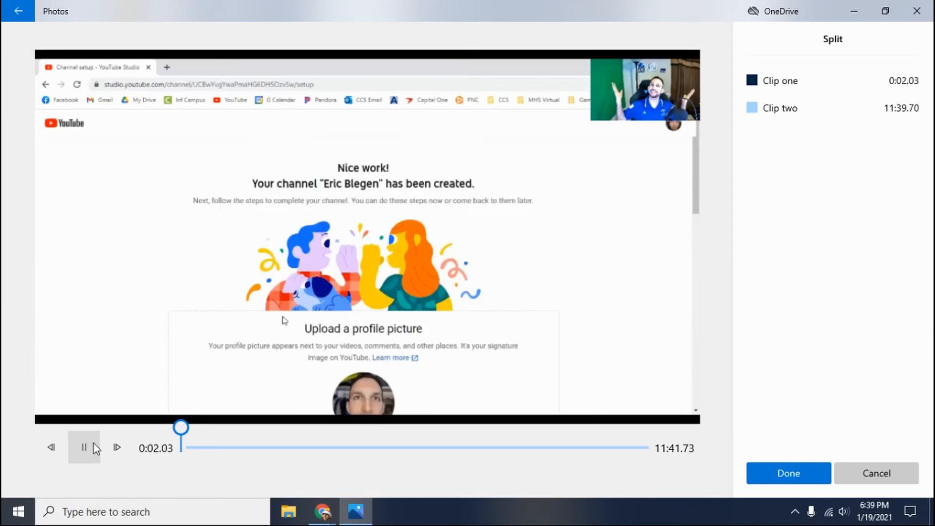
left_click_drag(180, 428, 203, 428)
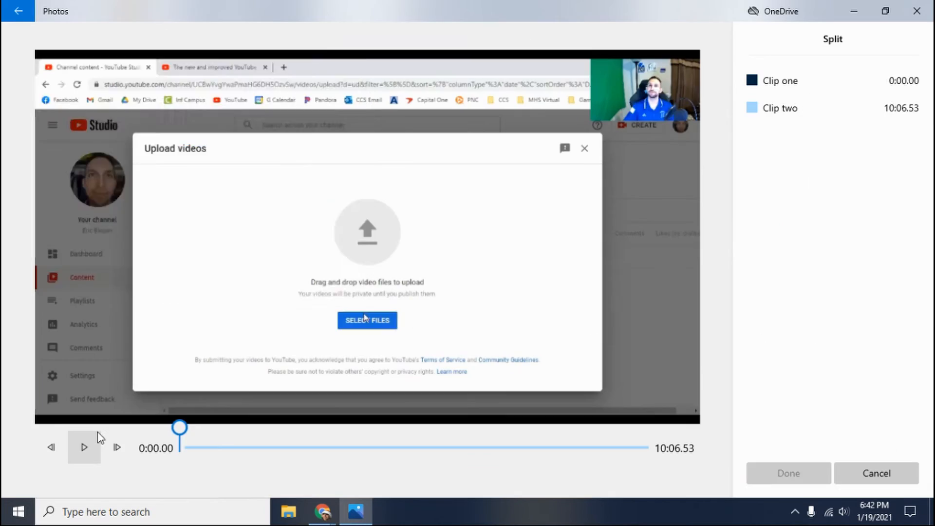
left_click_drag(179, 427, 188, 428)
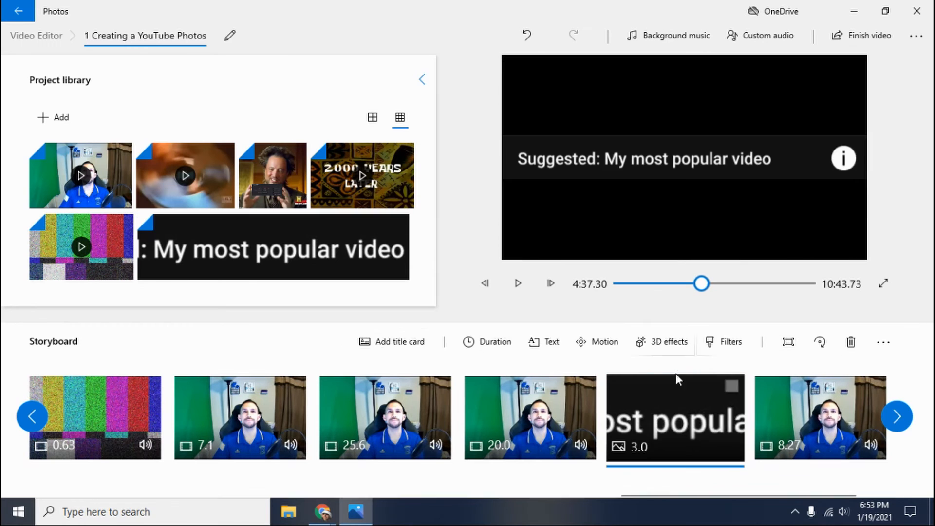
left_click(518, 287)
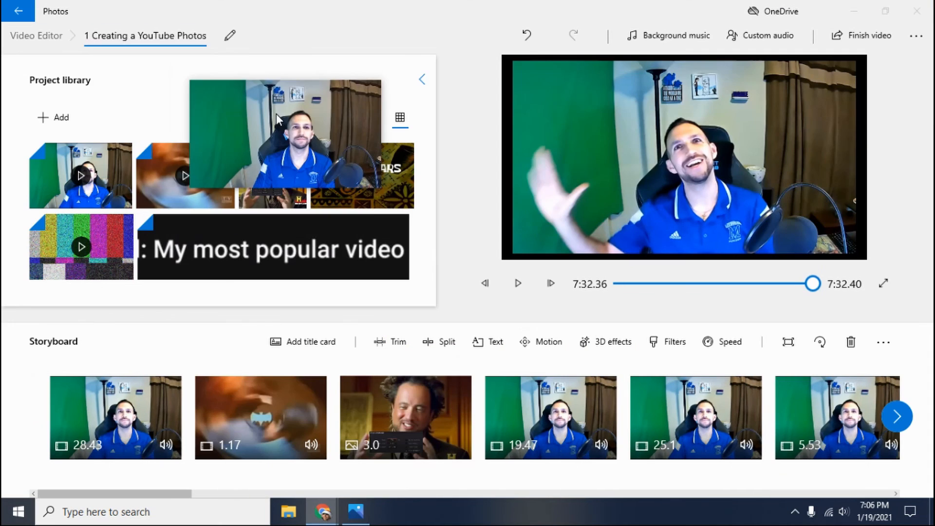
Step: Review the edited storyboard from the first clip to the last, checking the clip sequence, inserted meme clips and total video duration
left_click_drag(276, 113, 130, 57)
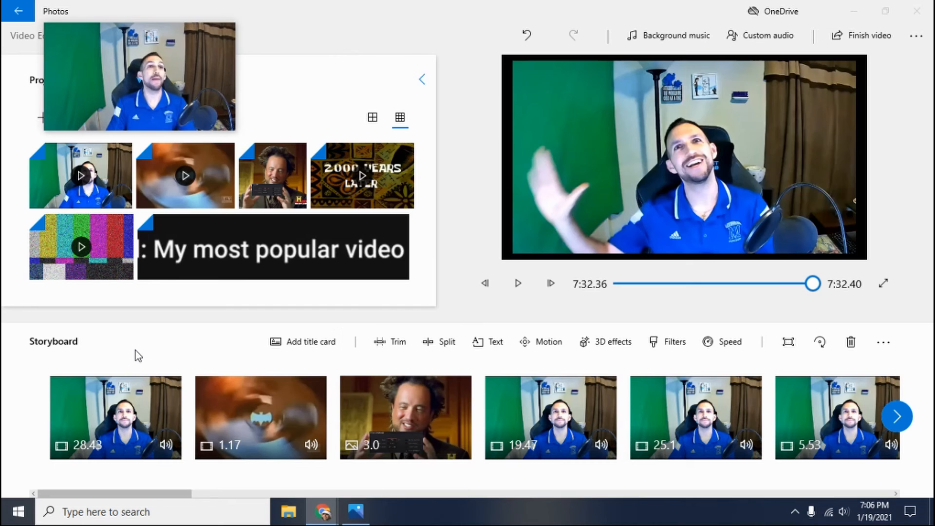
left_click_drag(166, 493, 882, 489)
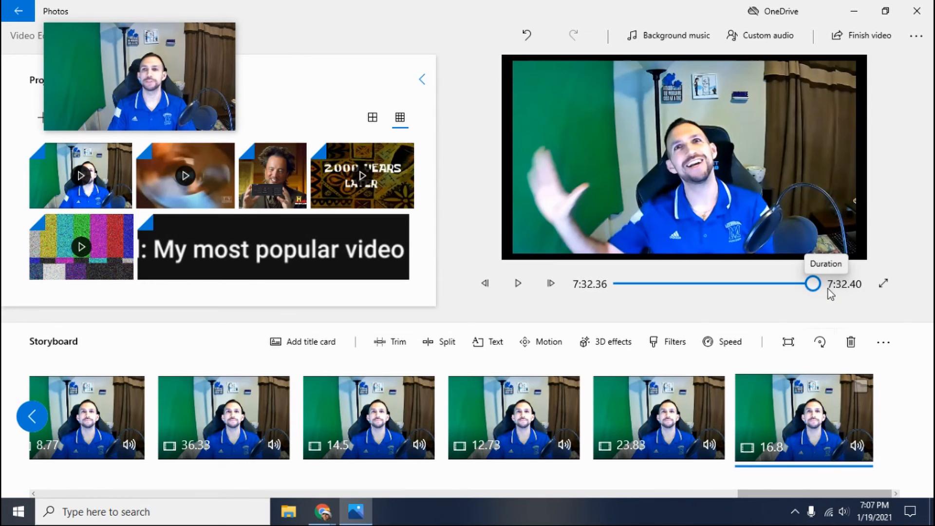
left_click_drag(820, 493, 304, 481)
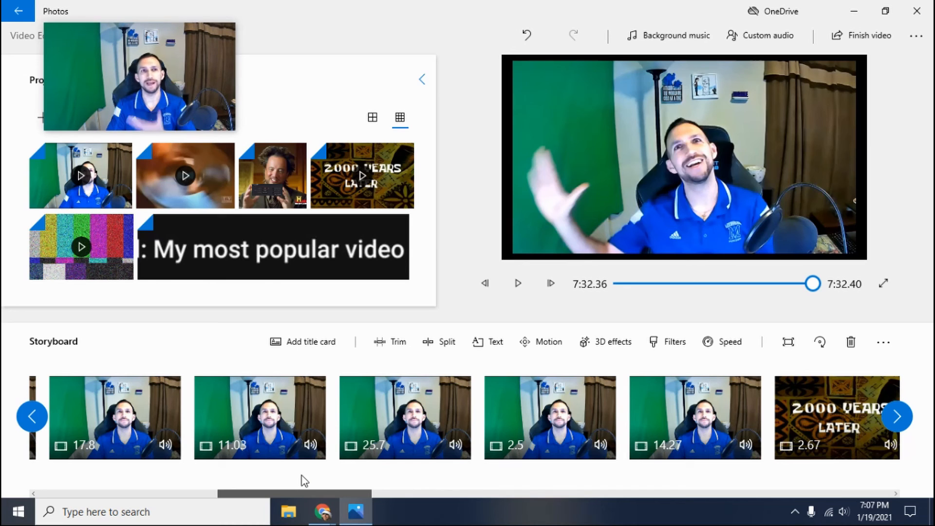
left_click_drag(301, 476, 463, 483)
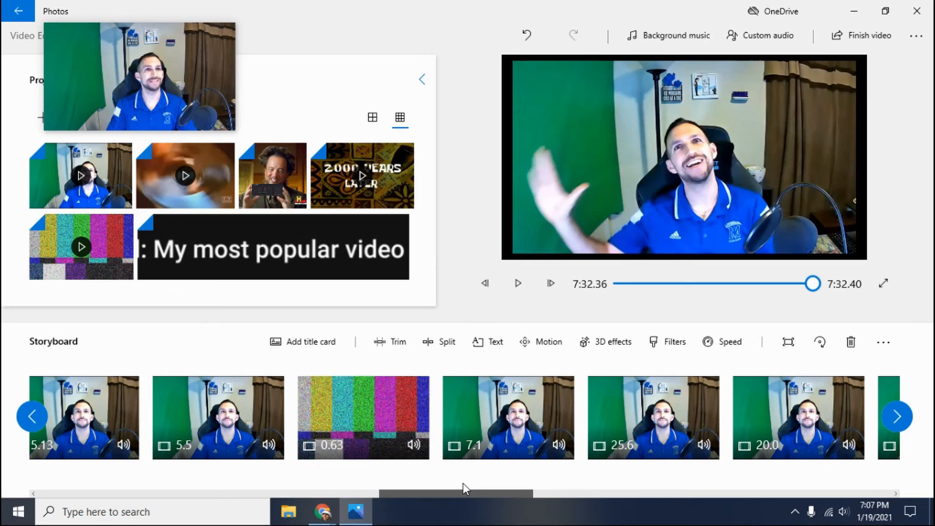
left_click_drag(461, 482, 75, 486)
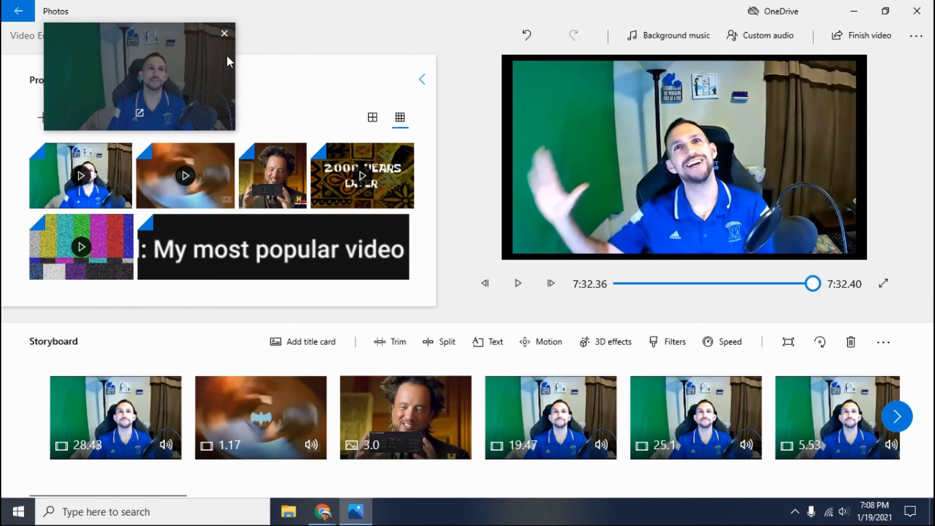
left_click_drag(152, 78, 671, 147)
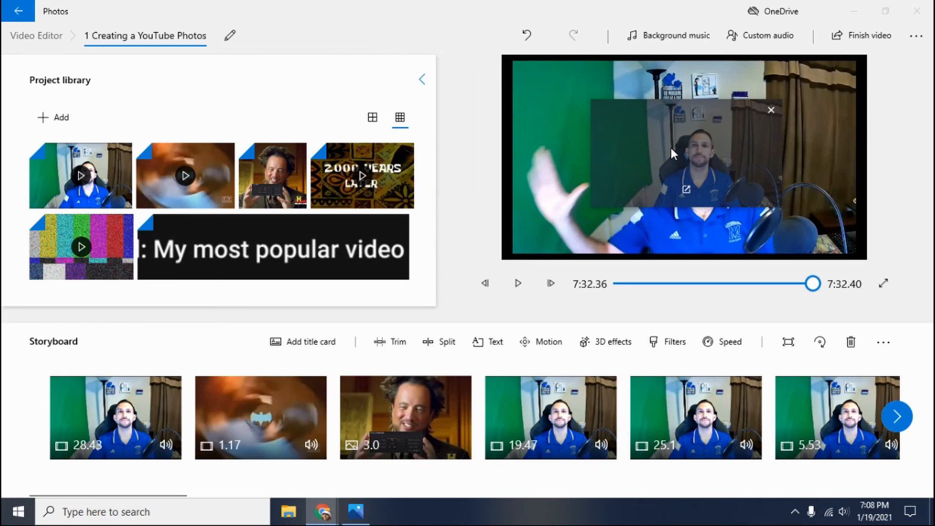